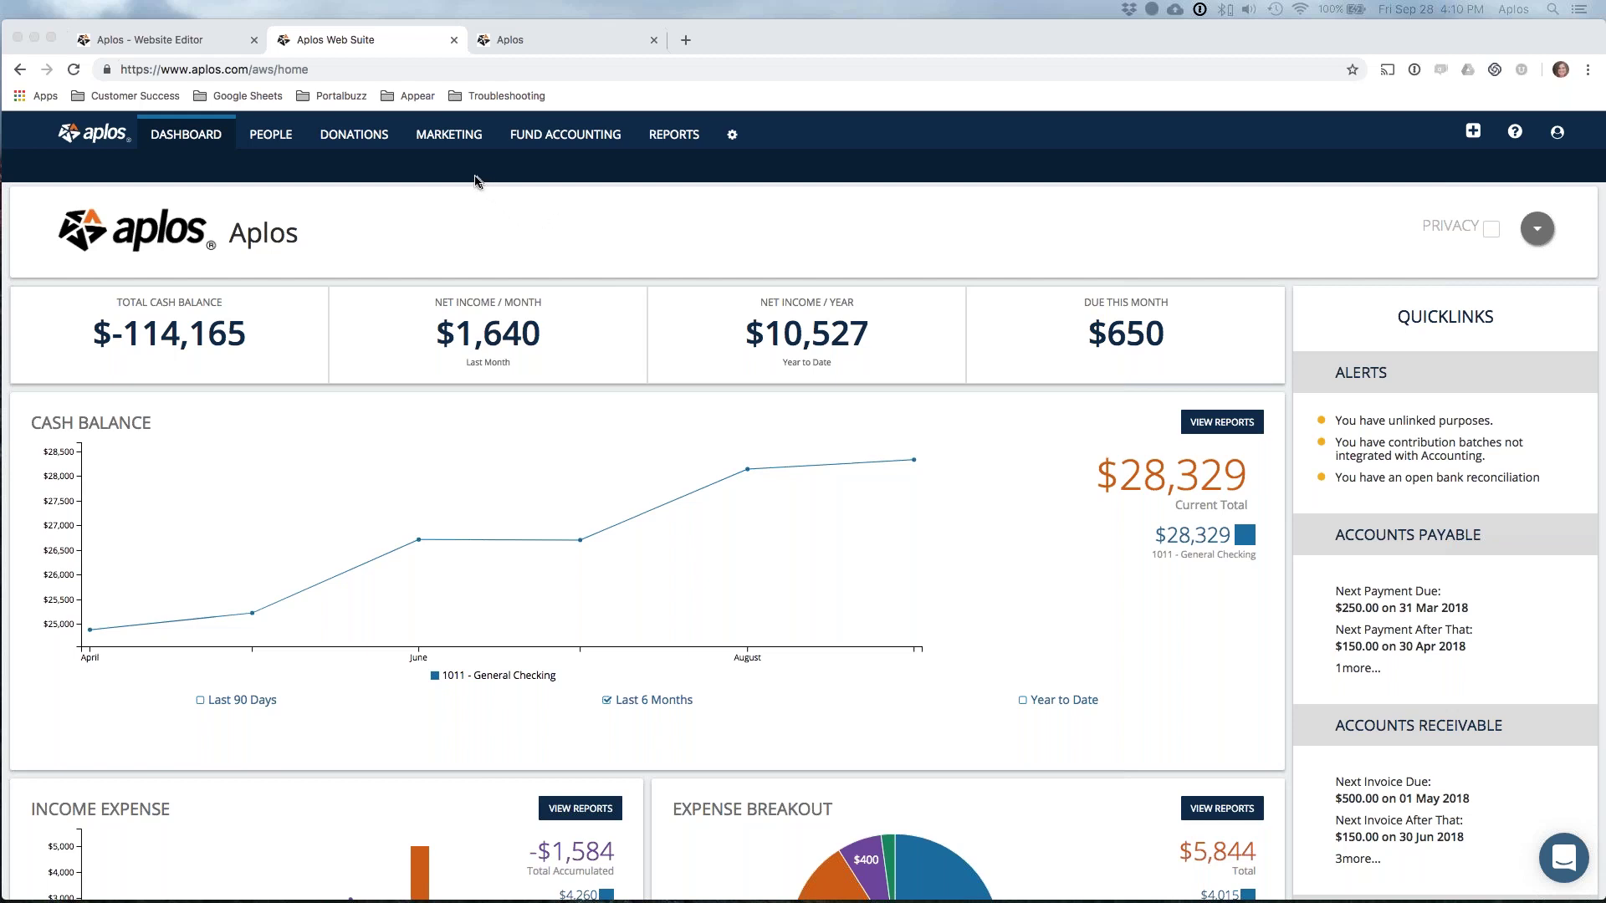
# Show the MARKETING sub-navigation and open the WebBuilder options
pyautogui.click(444, 137)
pyautogui.click(333, 164)
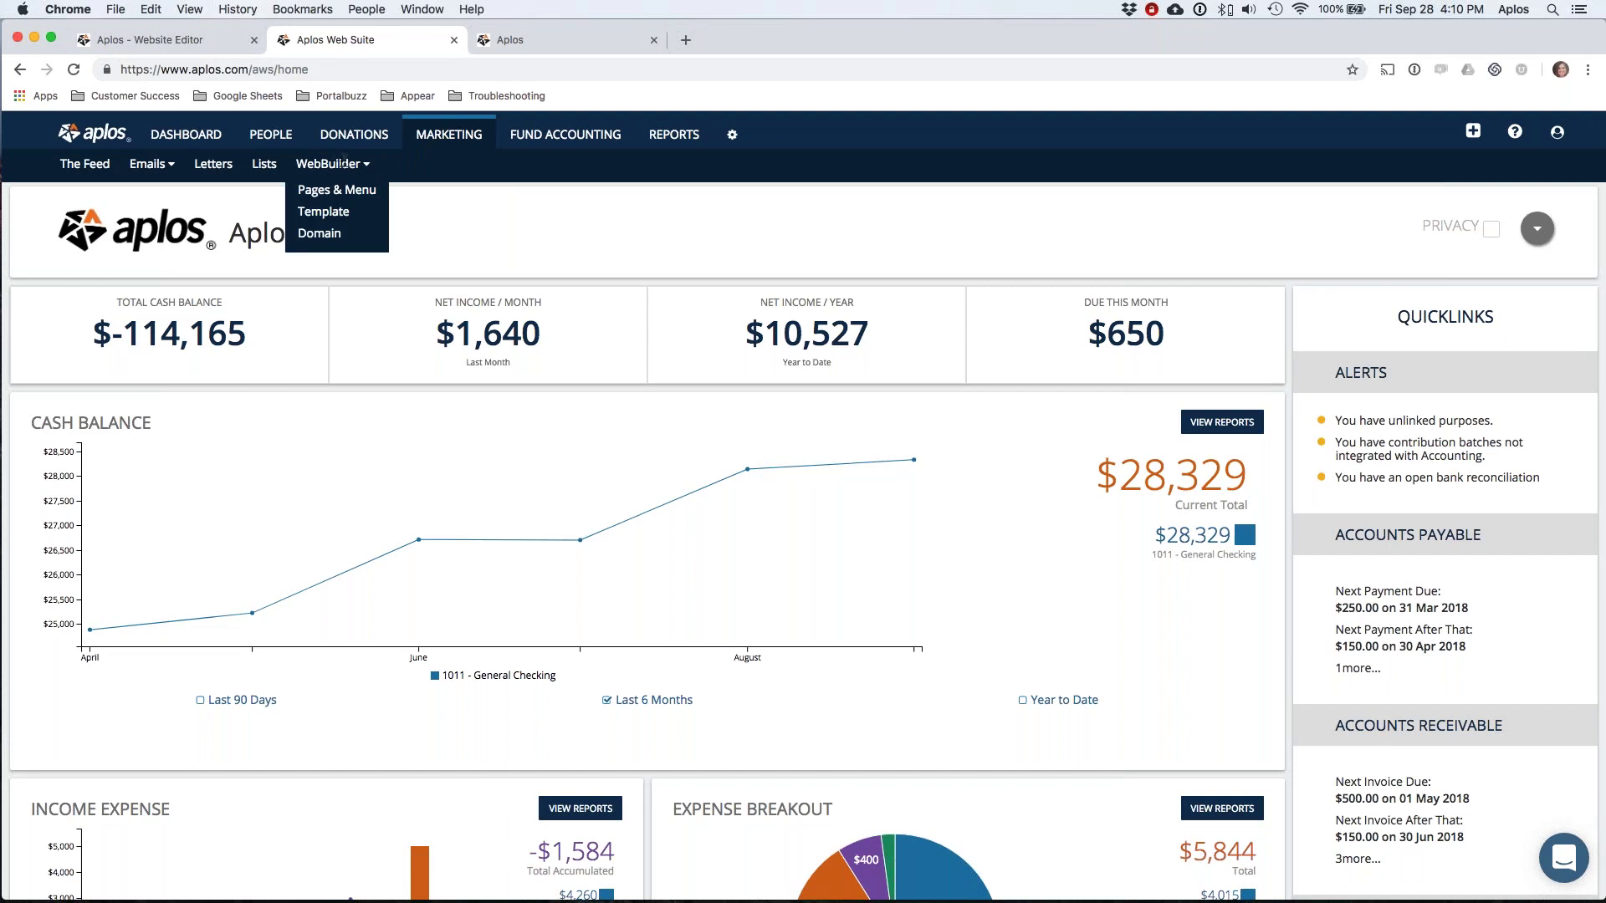
# Check the Website Builder wizard tab, then open WebBuilder > Pages & Menu from the Web Suite
pyautogui.click(208, 41)
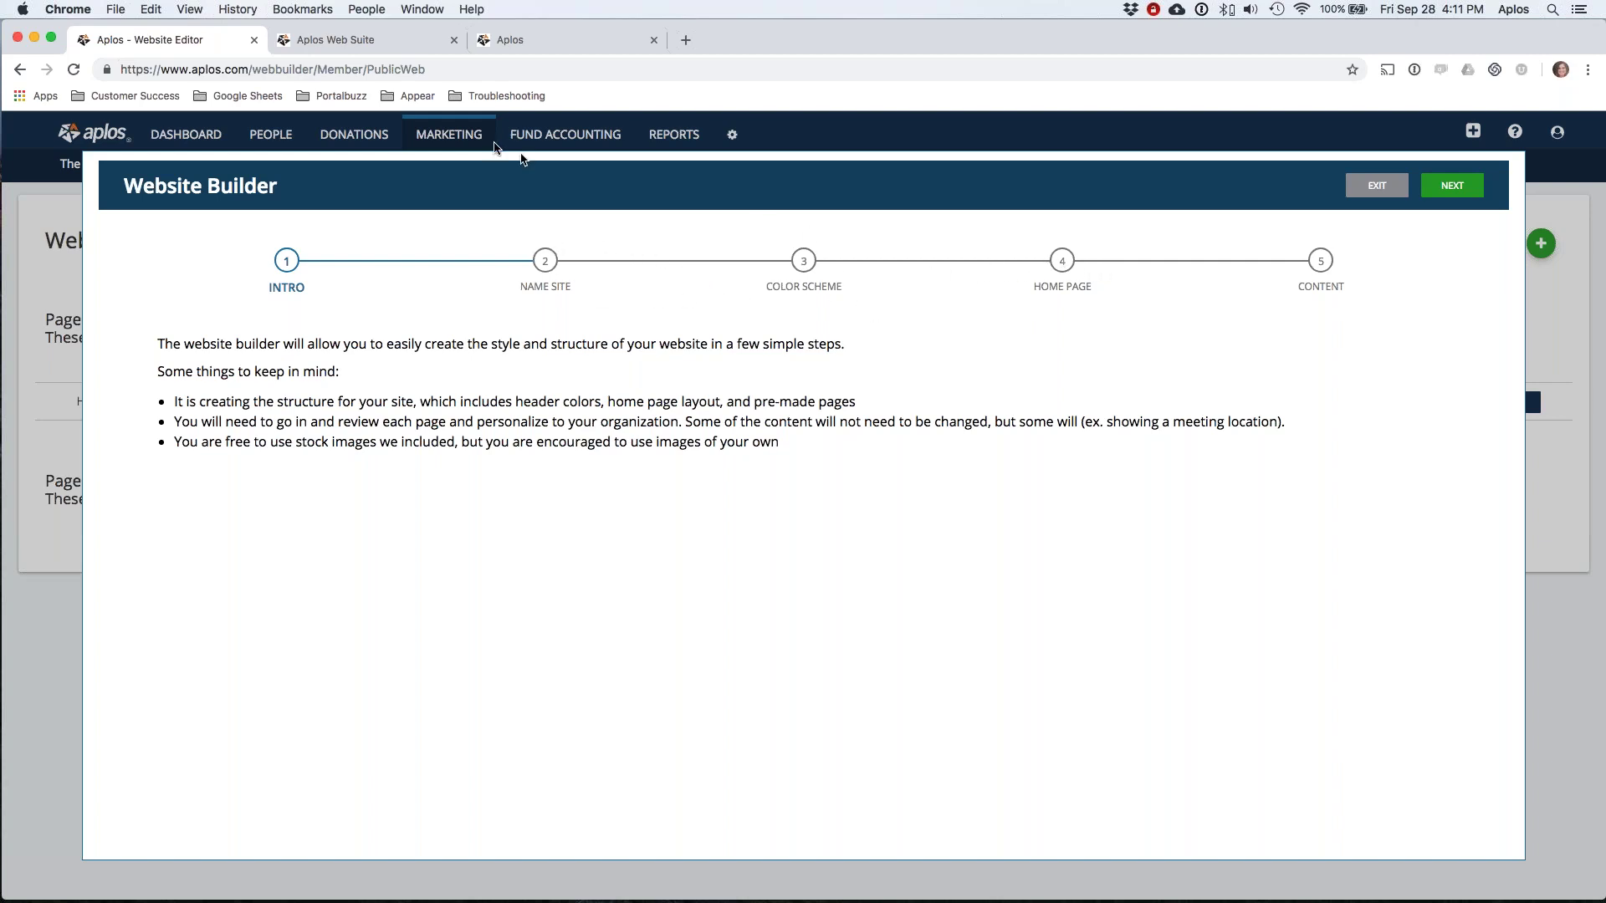
pyautogui.click(376, 41)
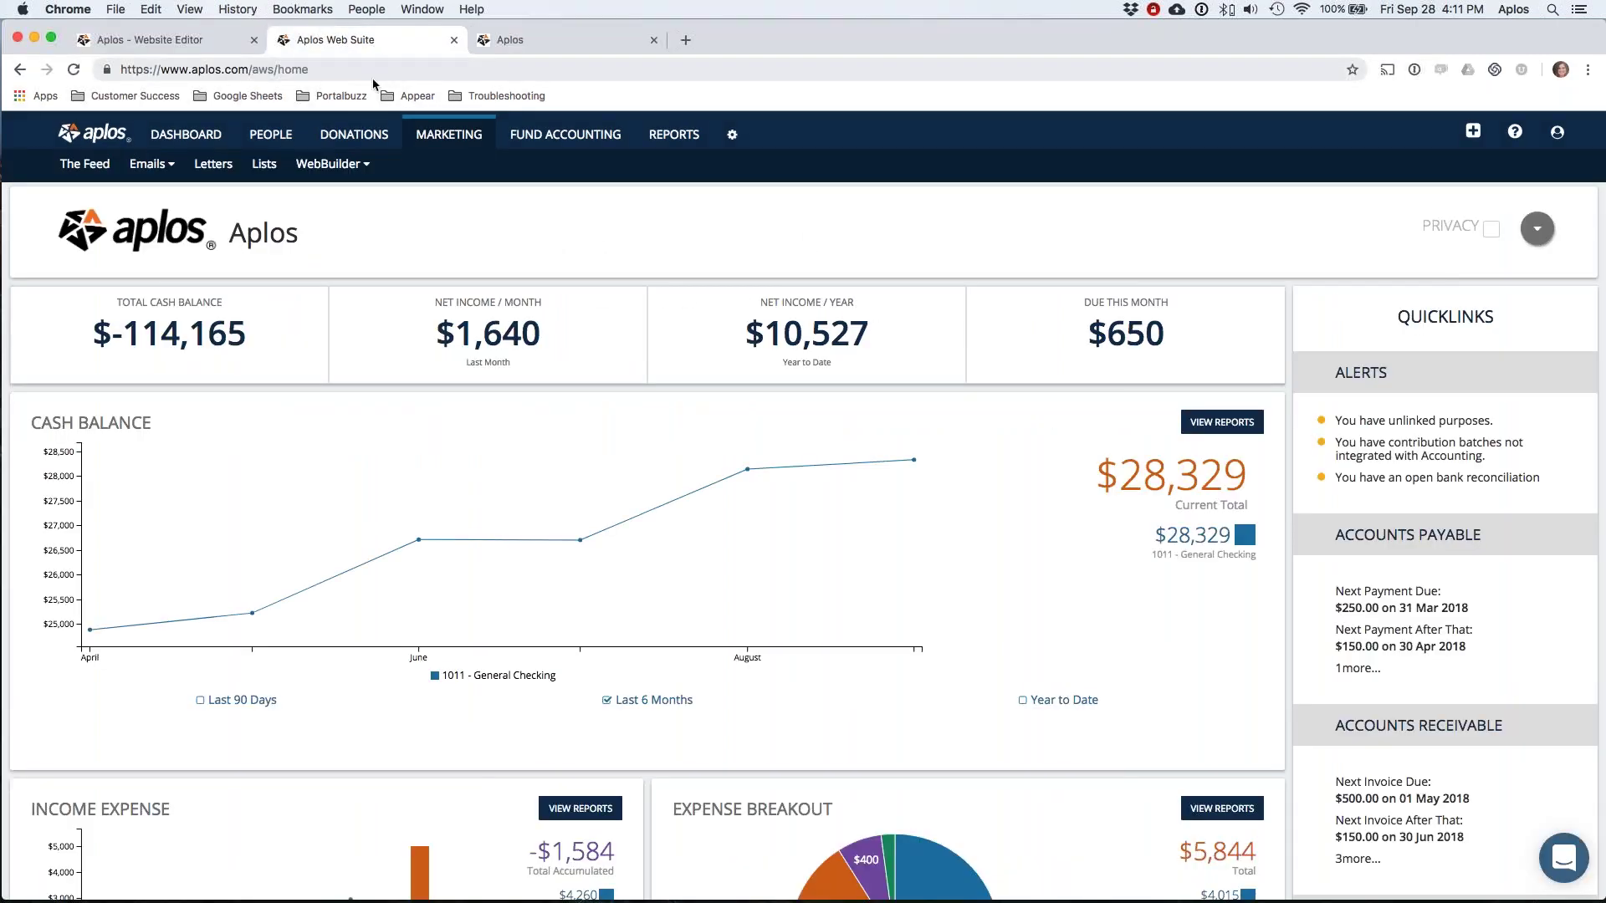
pyautogui.click(331, 164)
pyautogui.click(334, 191)
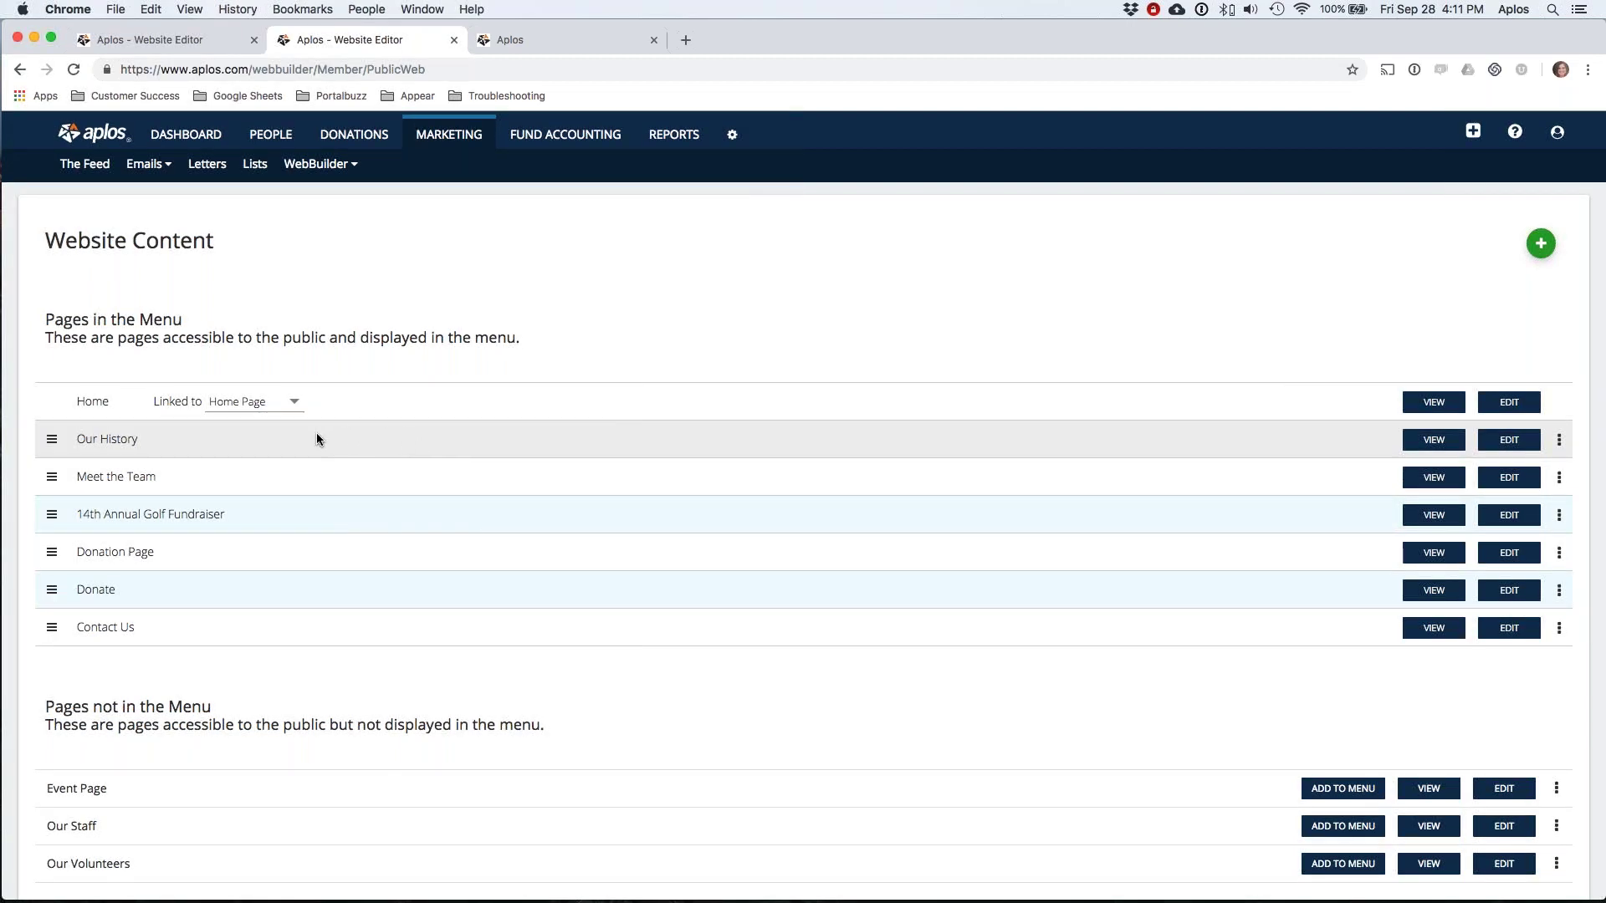
# Switch to the live My Nonprofit home page tab and open its MENU
pyautogui.click(530, 47)
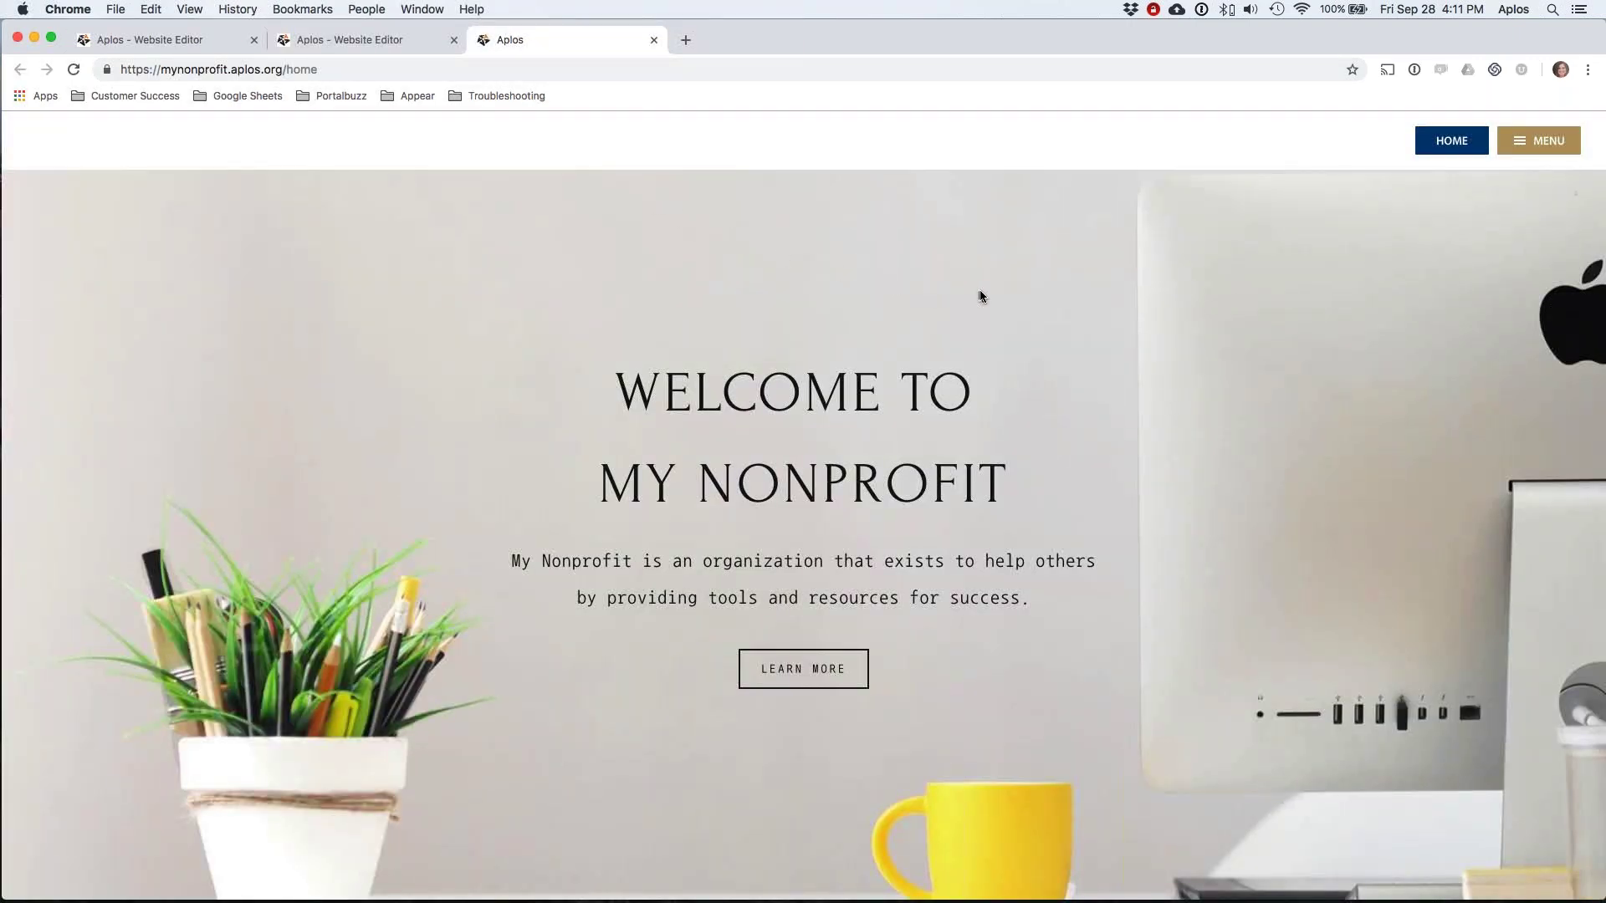
pyautogui.scroll(-3, 975, 281)
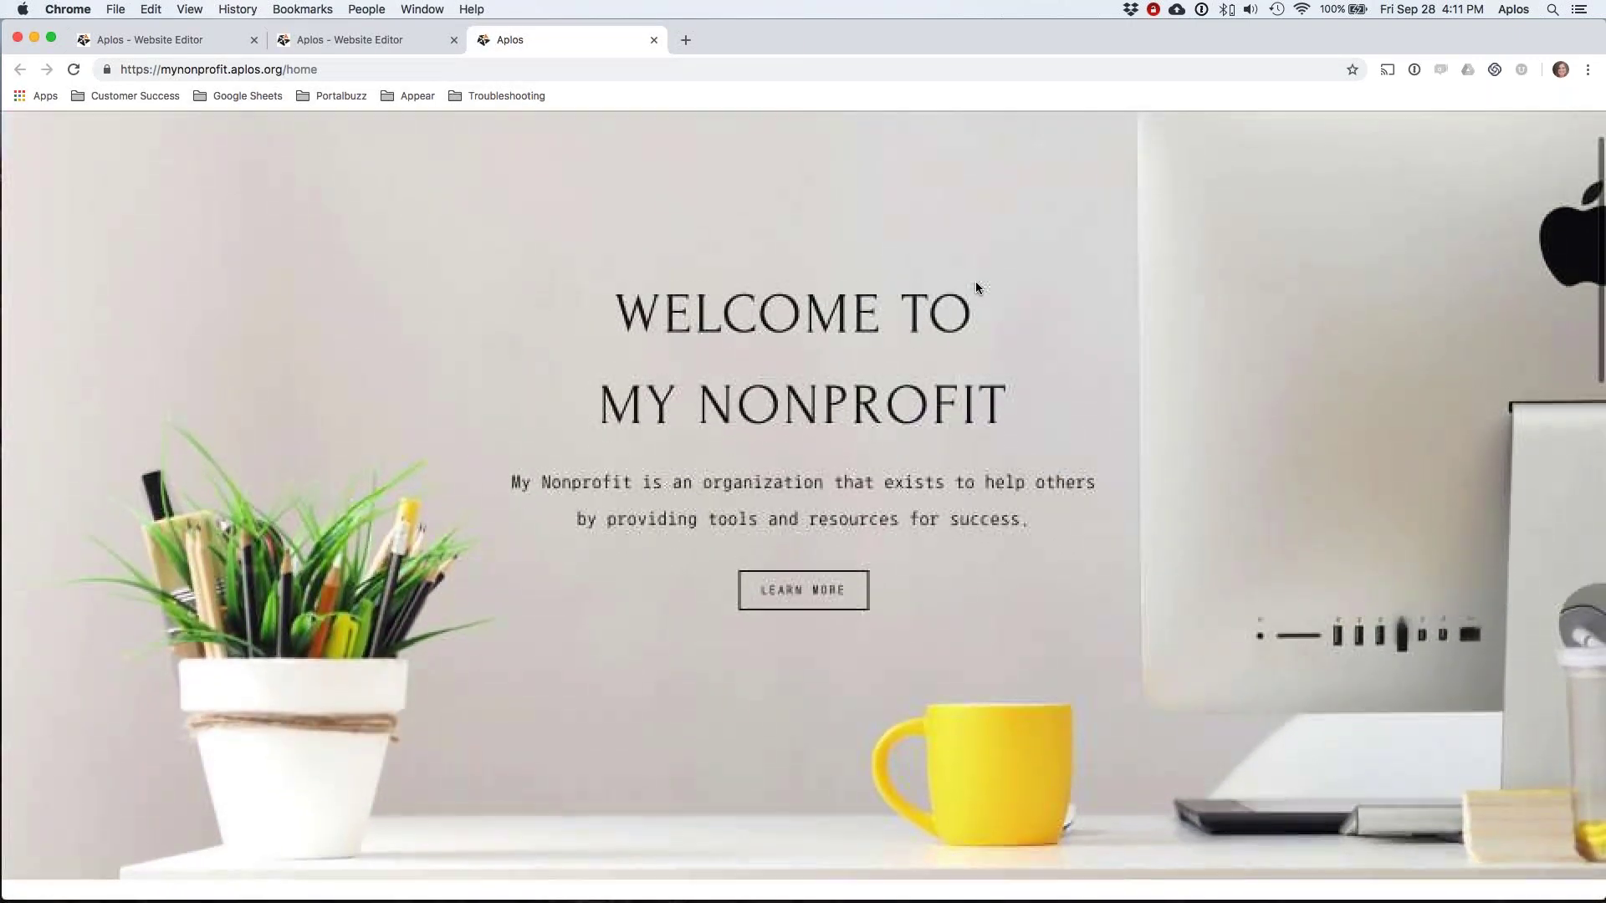
pyautogui.scroll(-4, 974, 281)
pyautogui.scroll(-4, 975, 281)
pyautogui.scroll(-4, 975, 281)
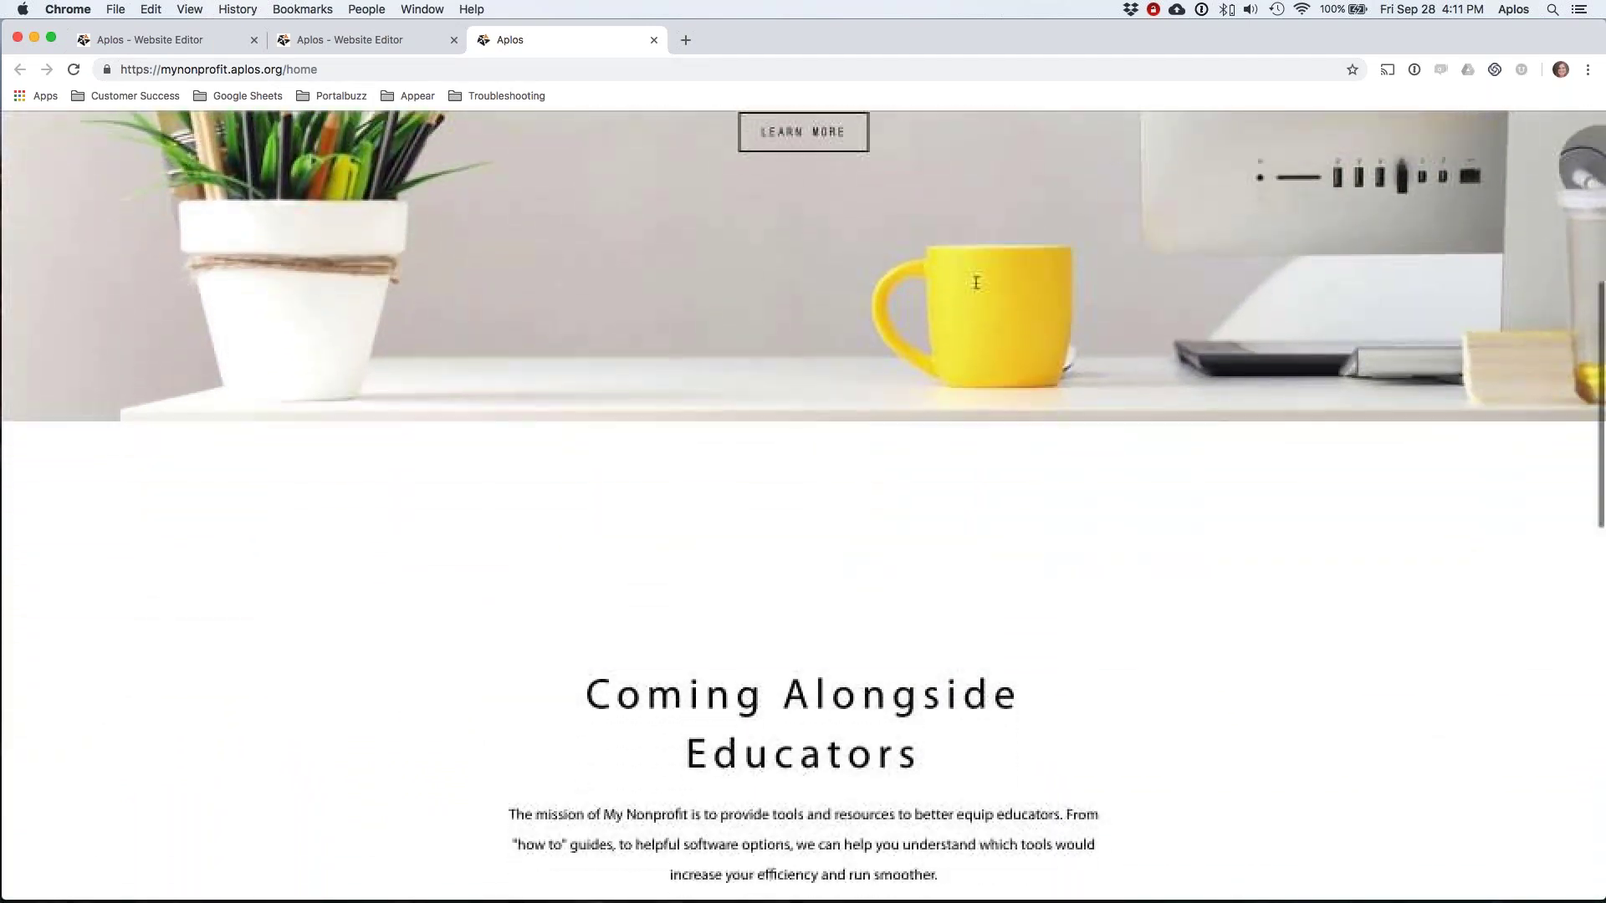
pyautogui.scroll(-3, 975, 281)
pyautogui.scroll(-2, 976, 281)
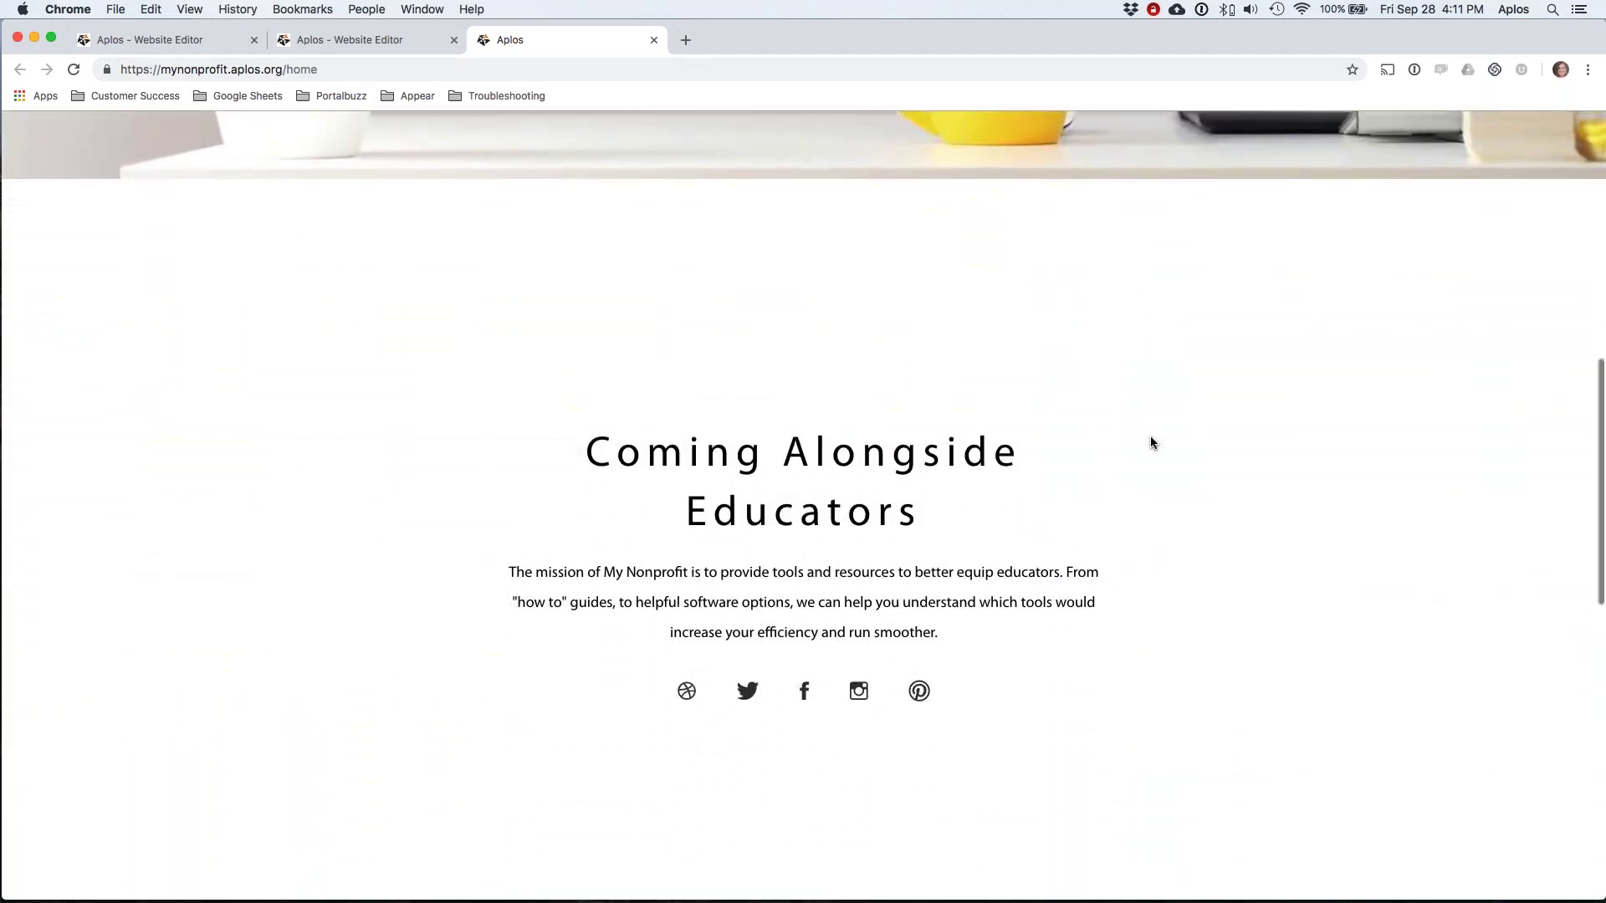
pyautogui.scroll(3, 1151, 435)
pyautogui.scroll(4, 1150, 435)
pyautogui.scroll(5, 1150, 435)
pyautogui.scroll(3, 1151, 435)
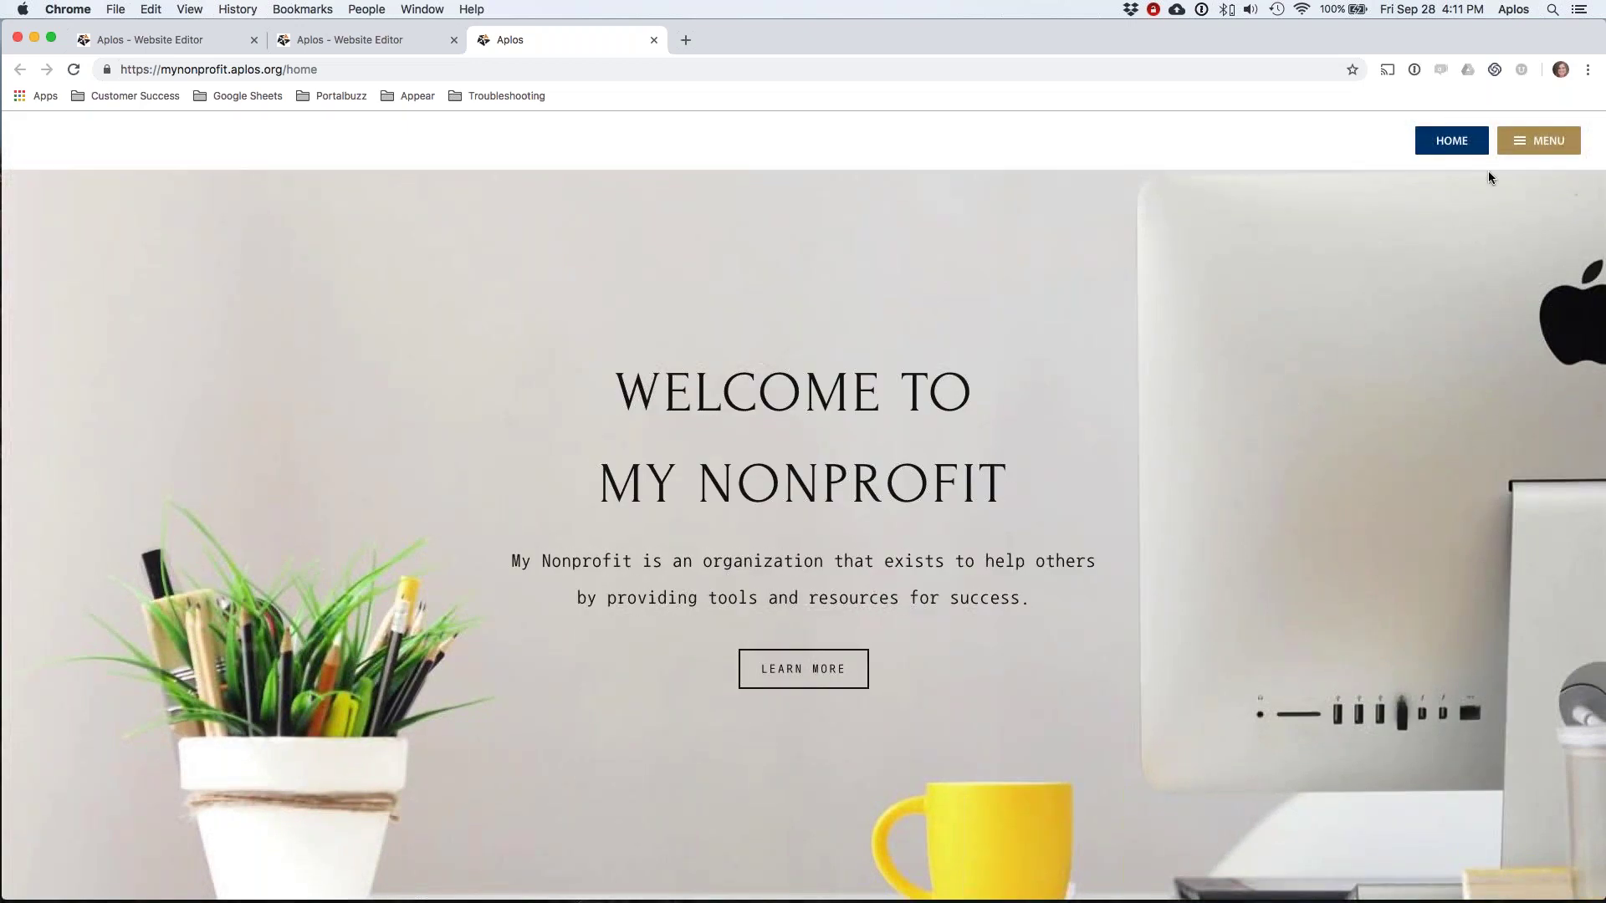
pyautogui.click(1538, 141)
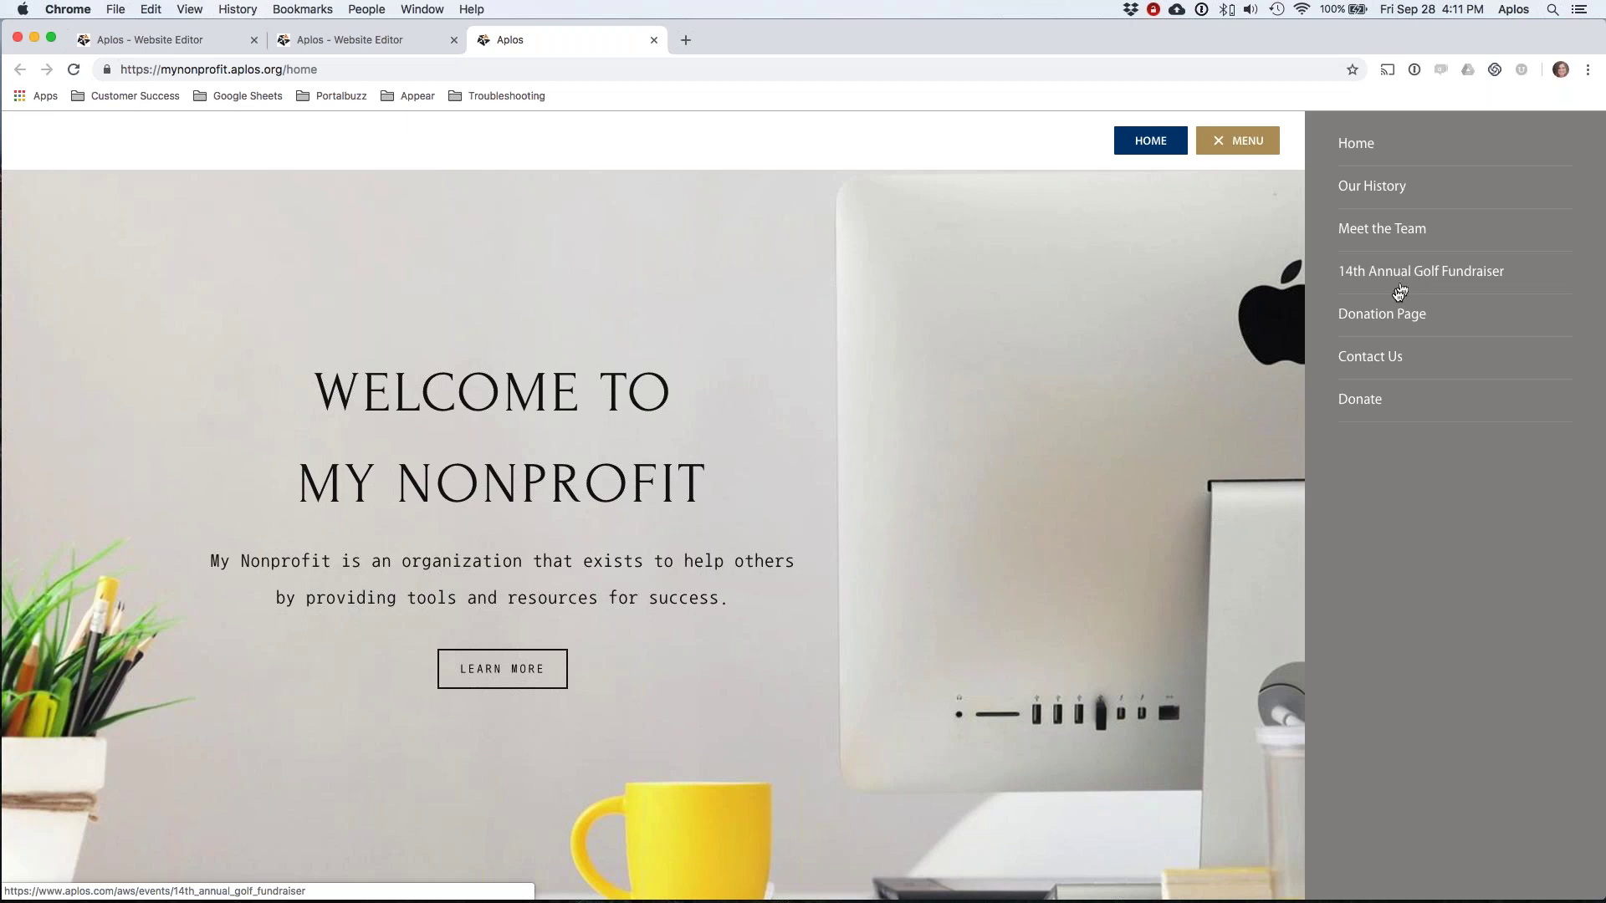
# Open Donate from the side menu, preview the Donate button's form, then close it
pyautogui.click(1359, 314)
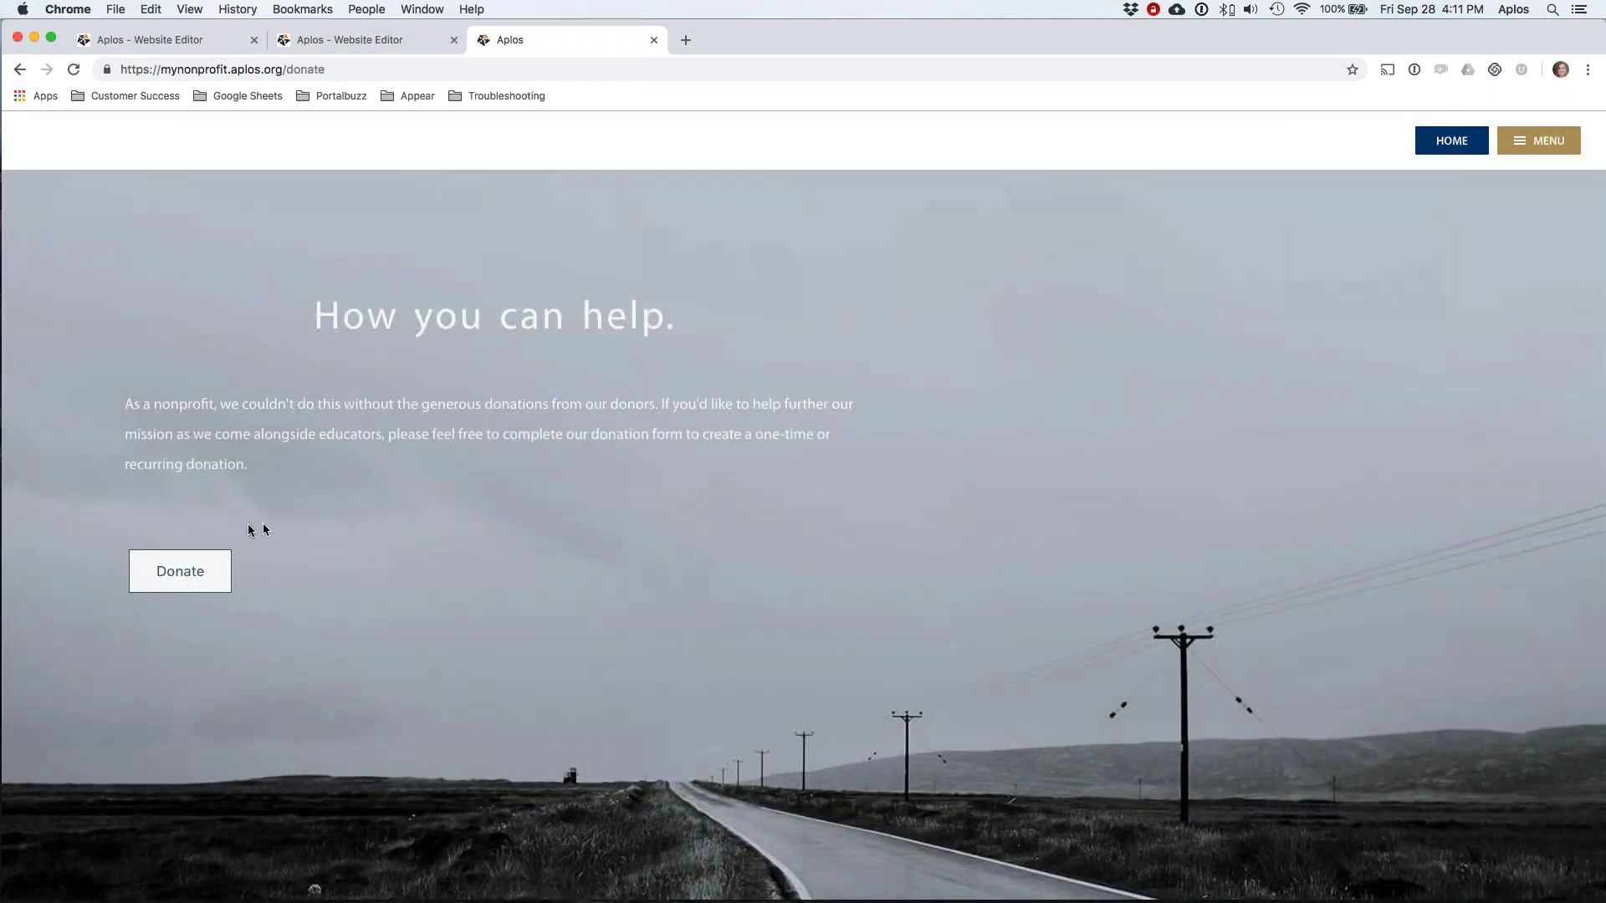
pyautogui.click(180, 575)
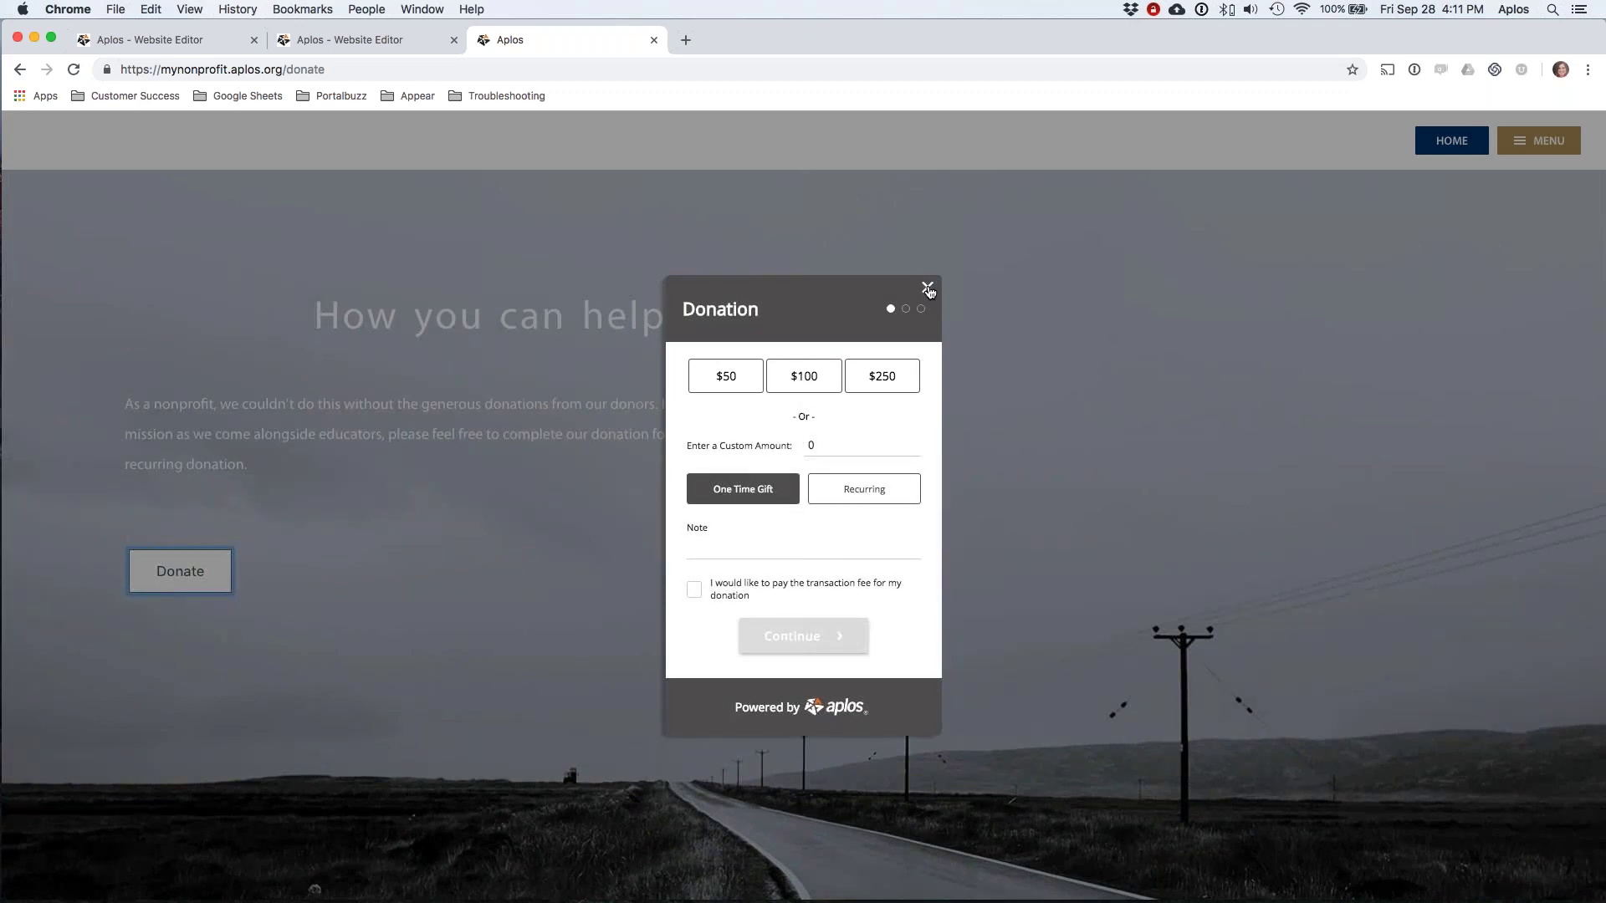
pyautogui.click(929, 289)
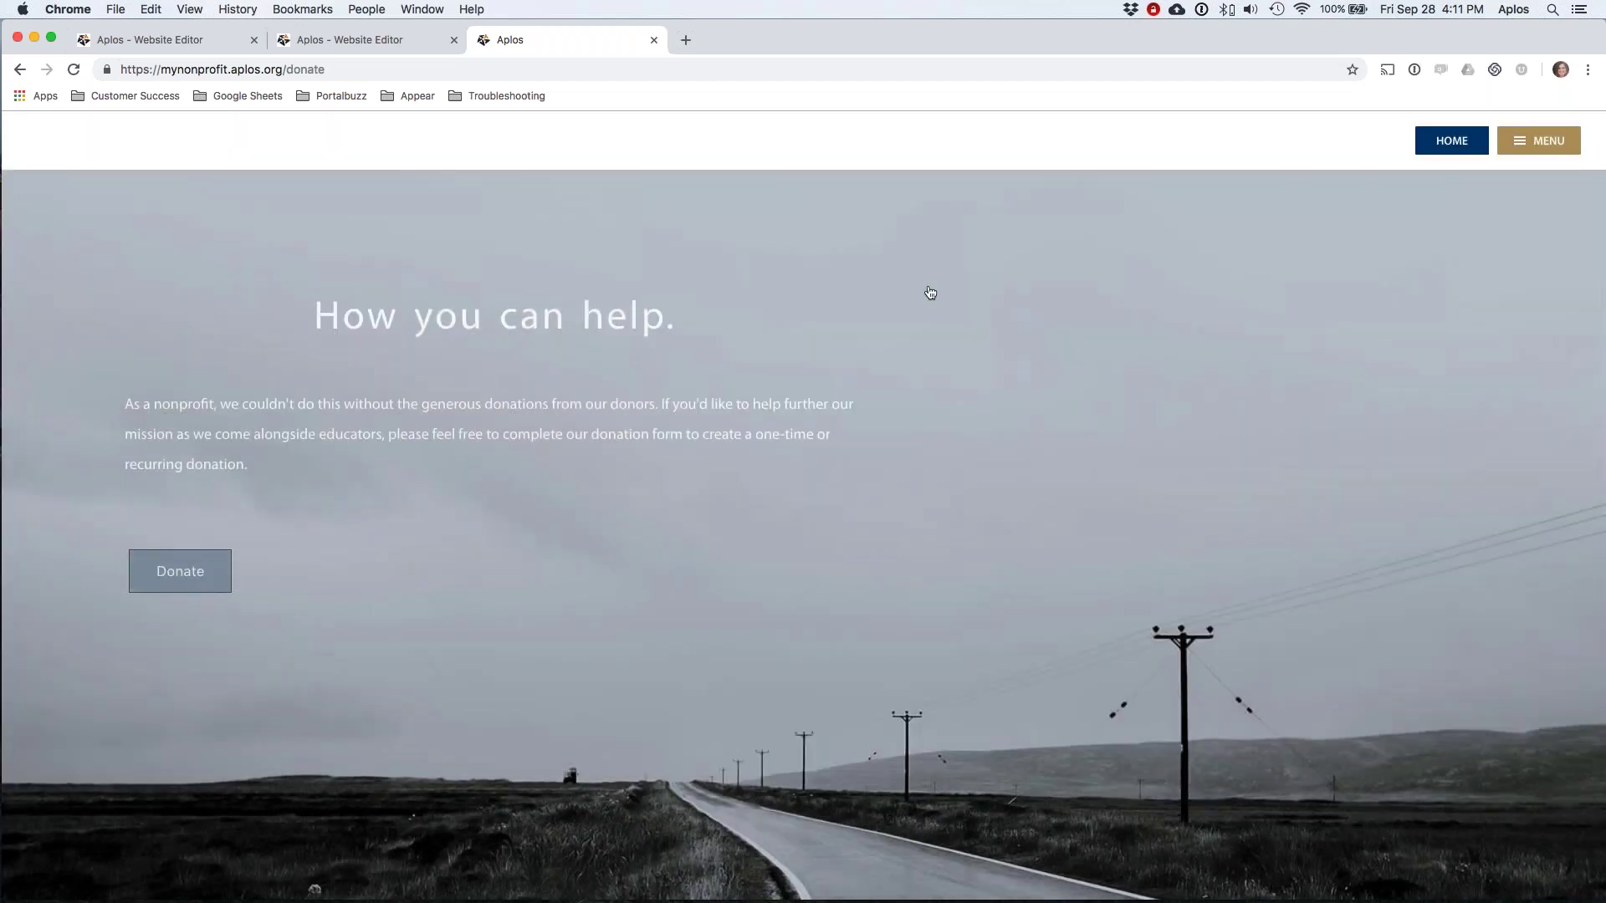
# Open the Donation Page from MENU, then close that separate donation tab
pyautogui.click(1530, 142)
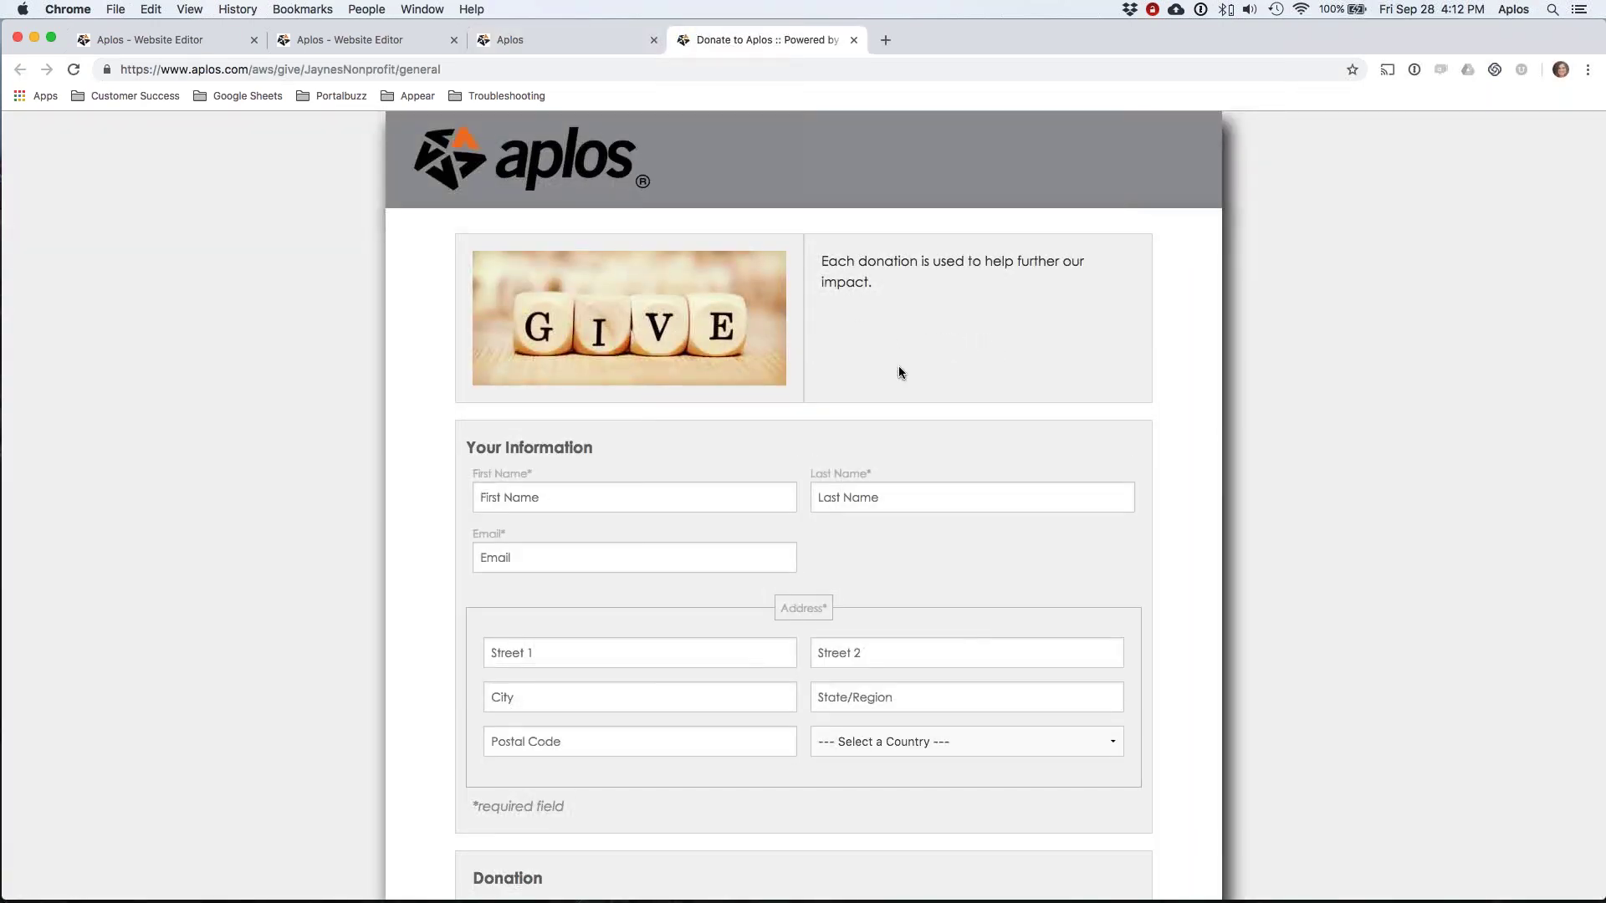
pyautogui.scroll(-1, 898, 365)
pyautogui.scroll(-4, 898, 364)
pyautogui.scroll(-3, 899, 365)
pyautogui.scroll(-3, 898, 365)
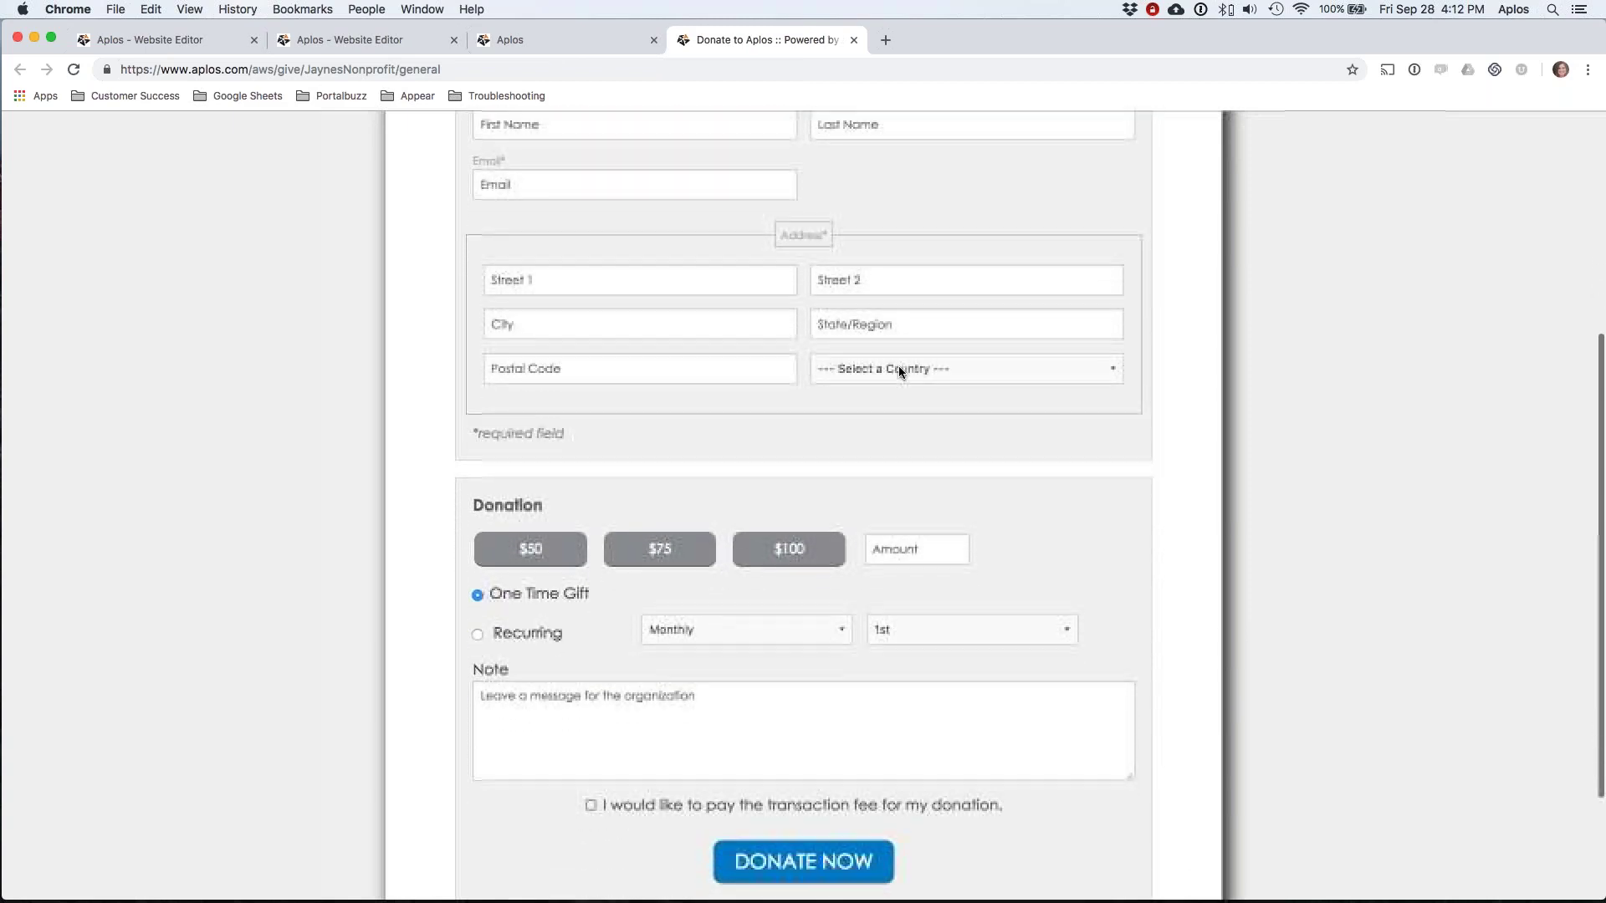
pyautogui.scroll(-3, 899, 365)
pyautogui.scroll(-1, 899, 365)
pyautogui.scroll(5, 899, 365)
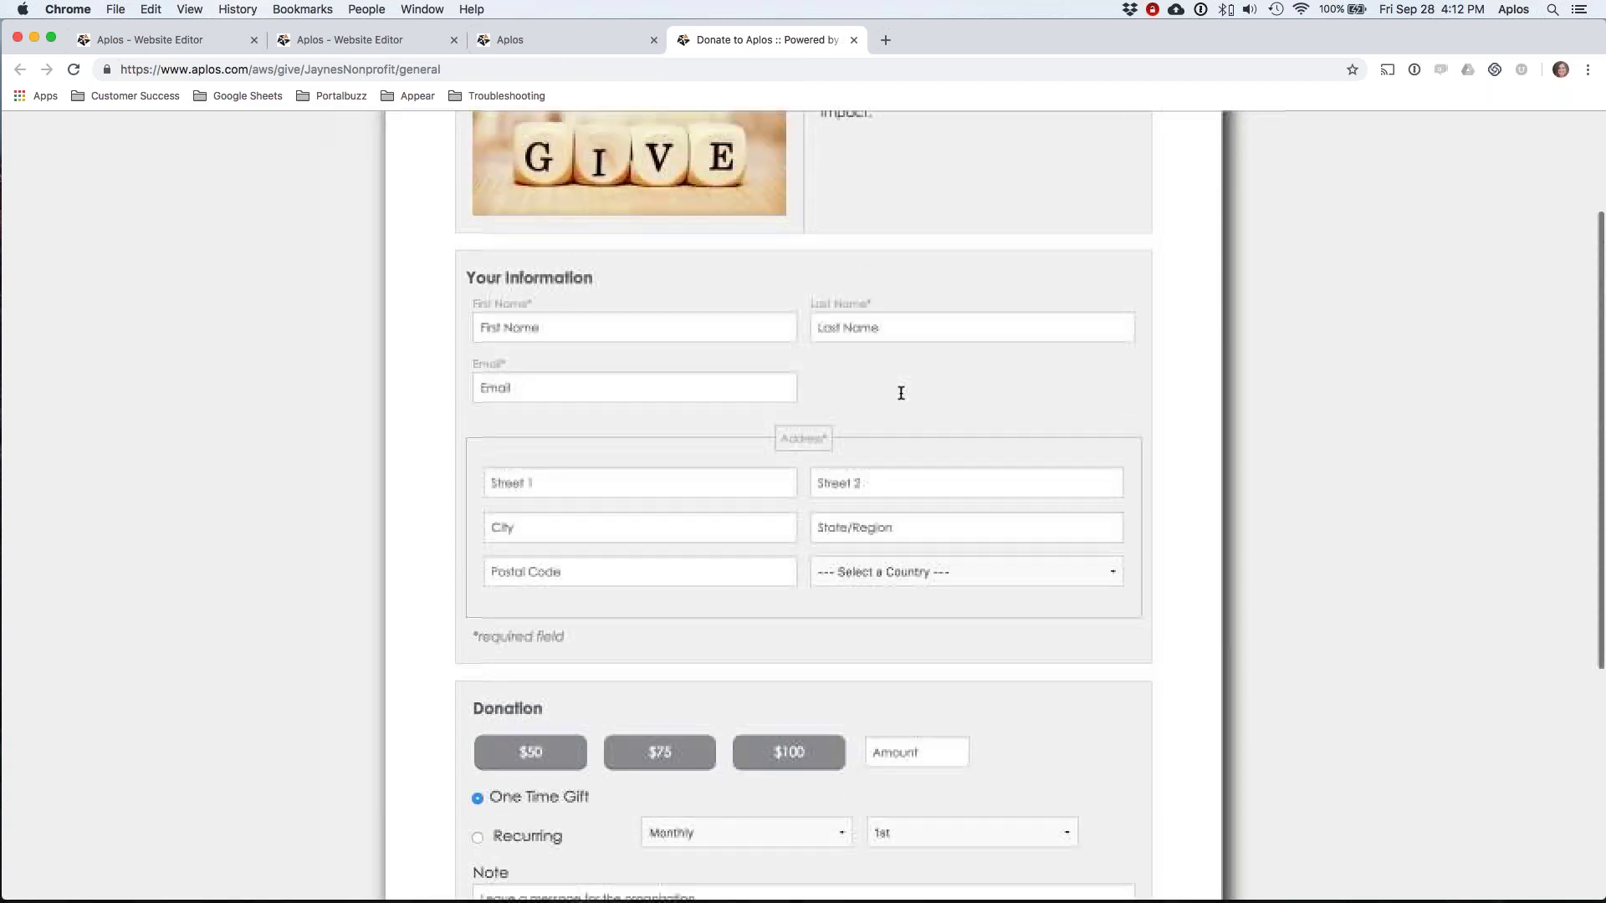
pyautogui.scroll(3, 899, 393)
pyautogui.scroll(3, 899, 392)
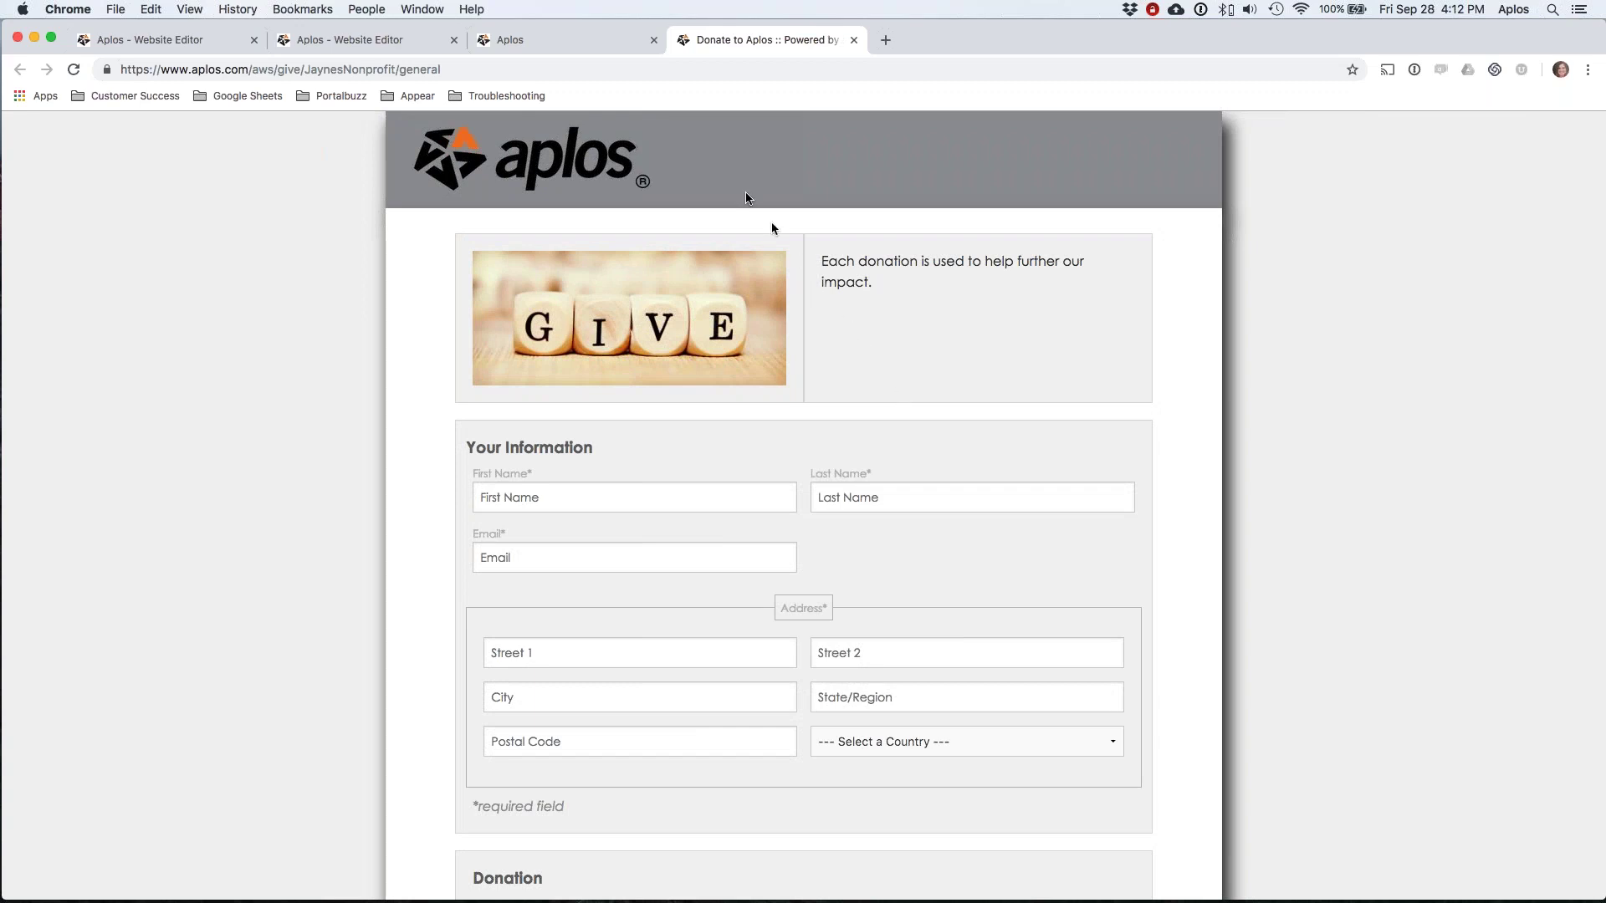
pyautogui.click(855, 42)
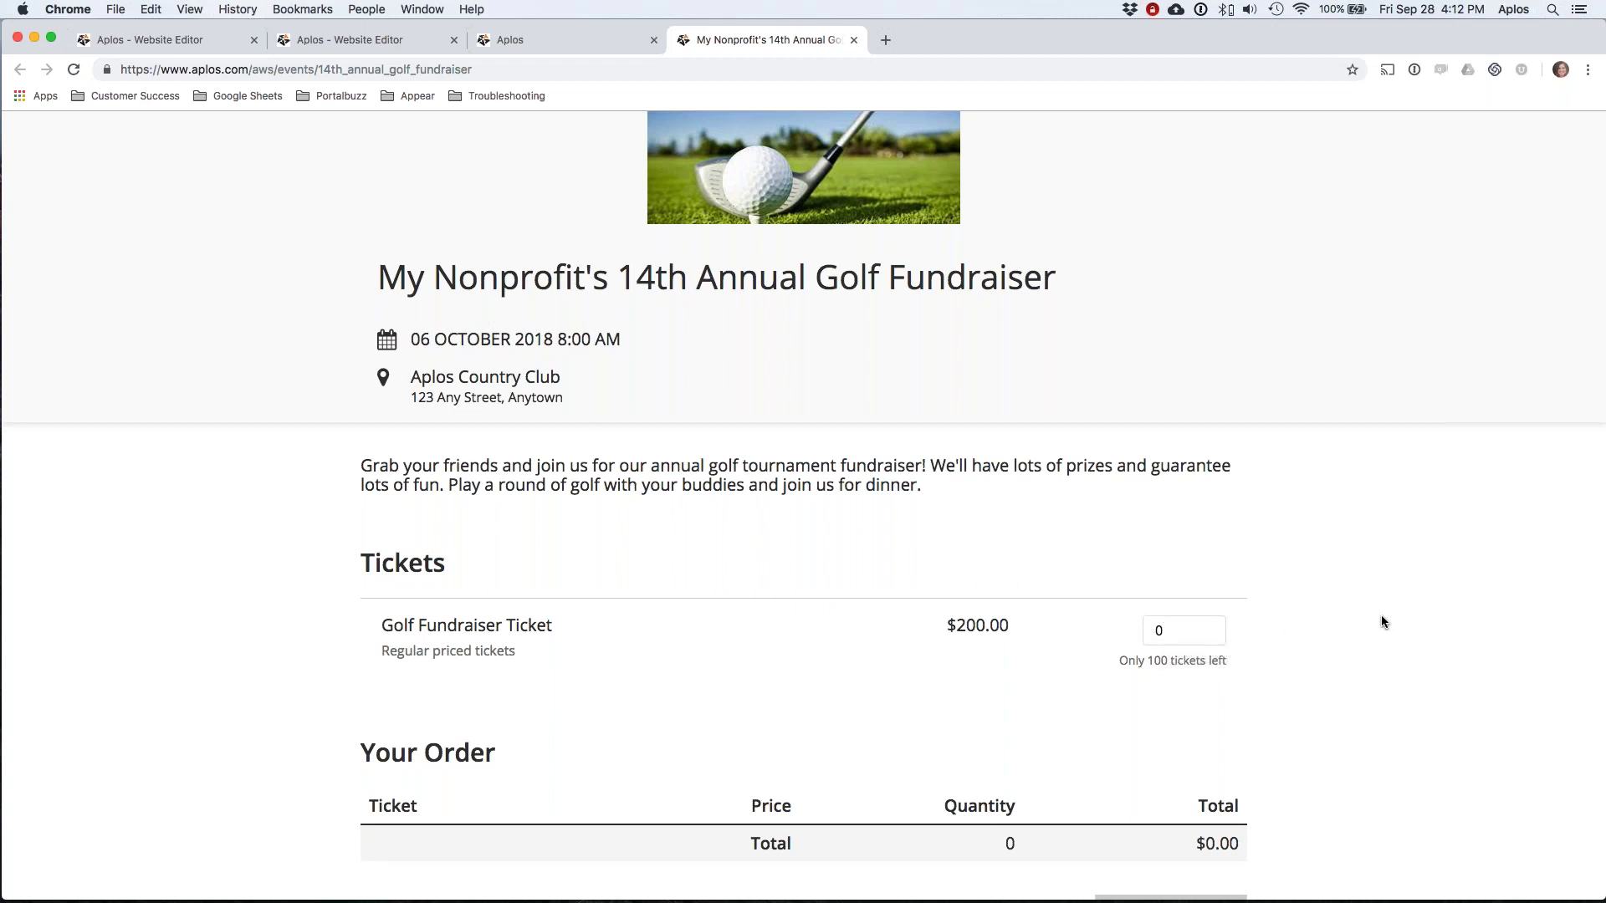
pyautogui.scroll(-1, 1386, 609)
pyautogui.scroll(-1, 1392, 597)
pyautogui.scroll(2, 1392, 597)
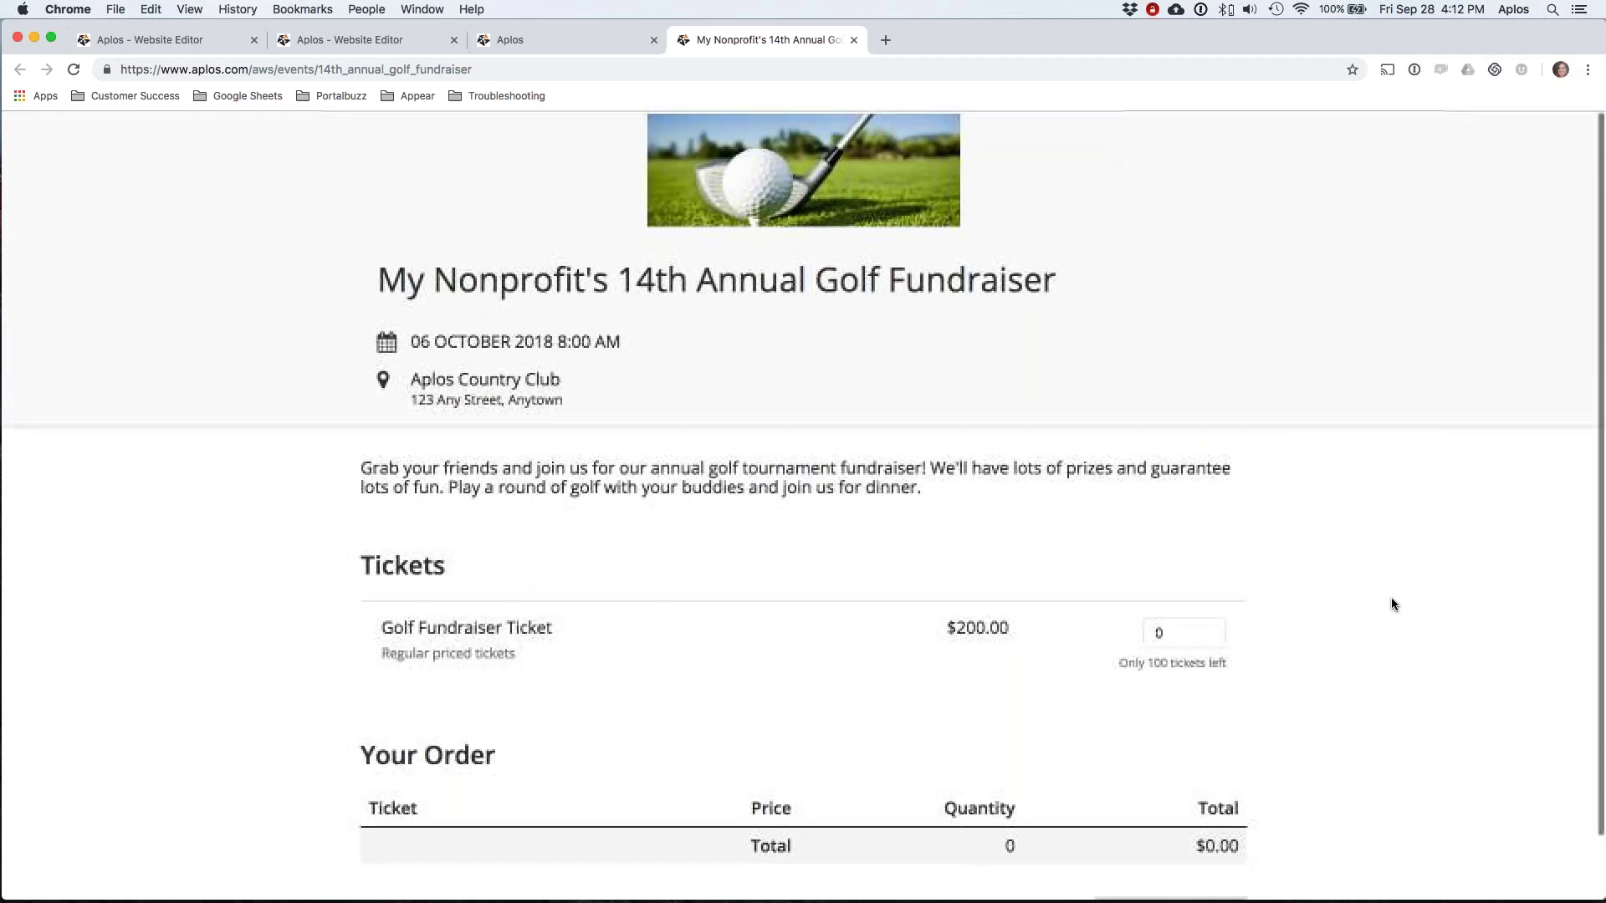
# Close the golf event tab, visit Meet the Team and Our History, then return to the editor tab
pyautogui.click(857, 40)
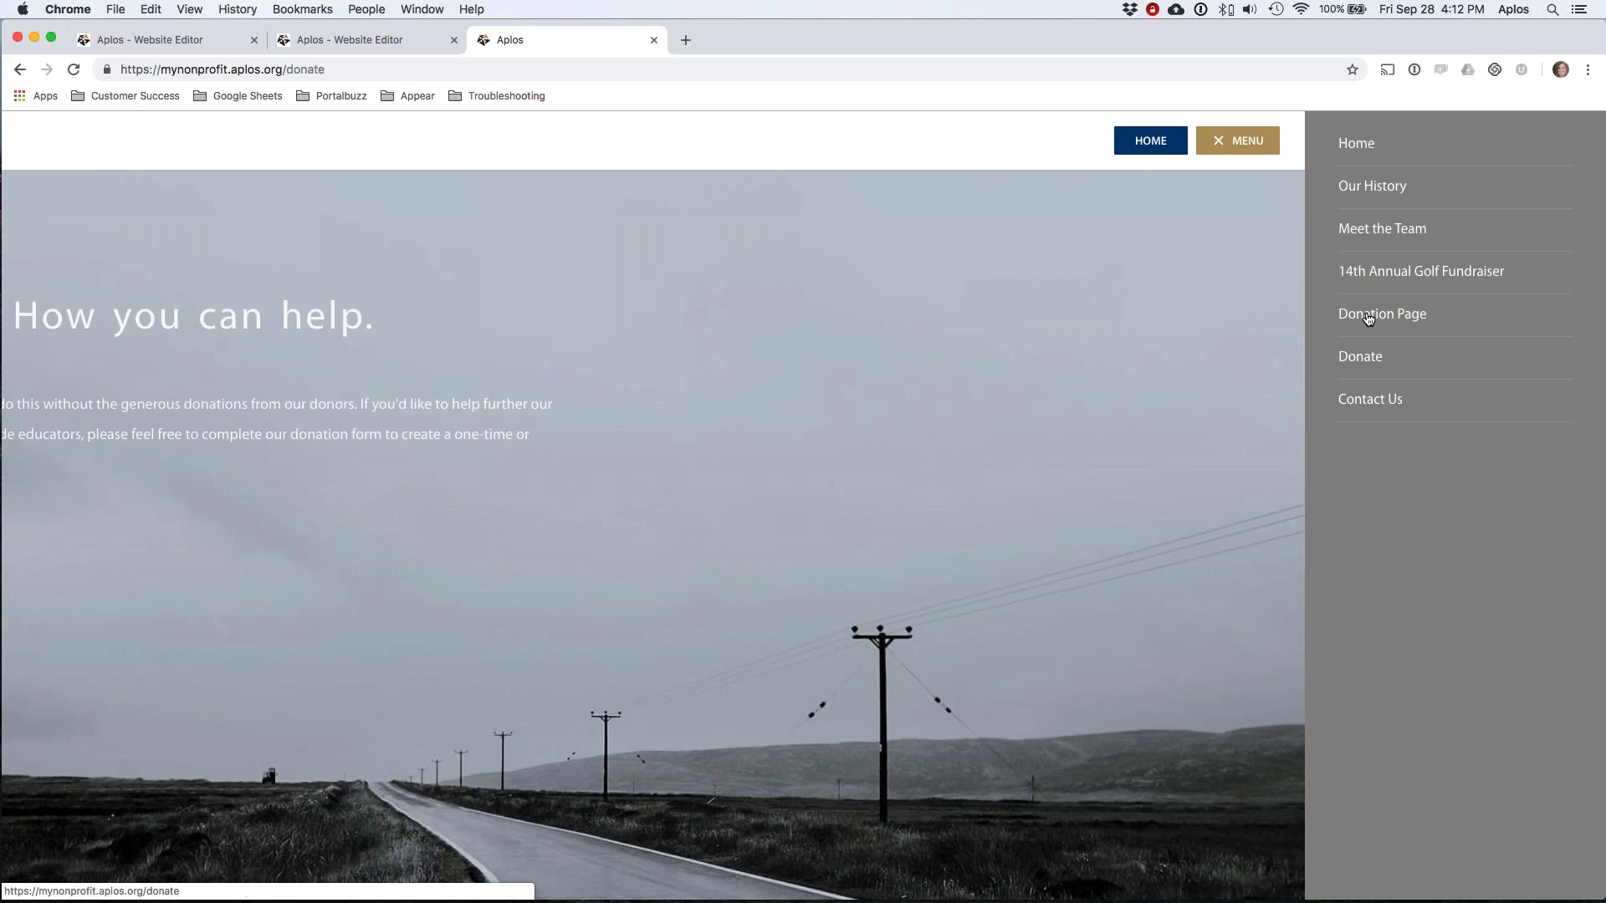
pyautogui.click(1379, 230)
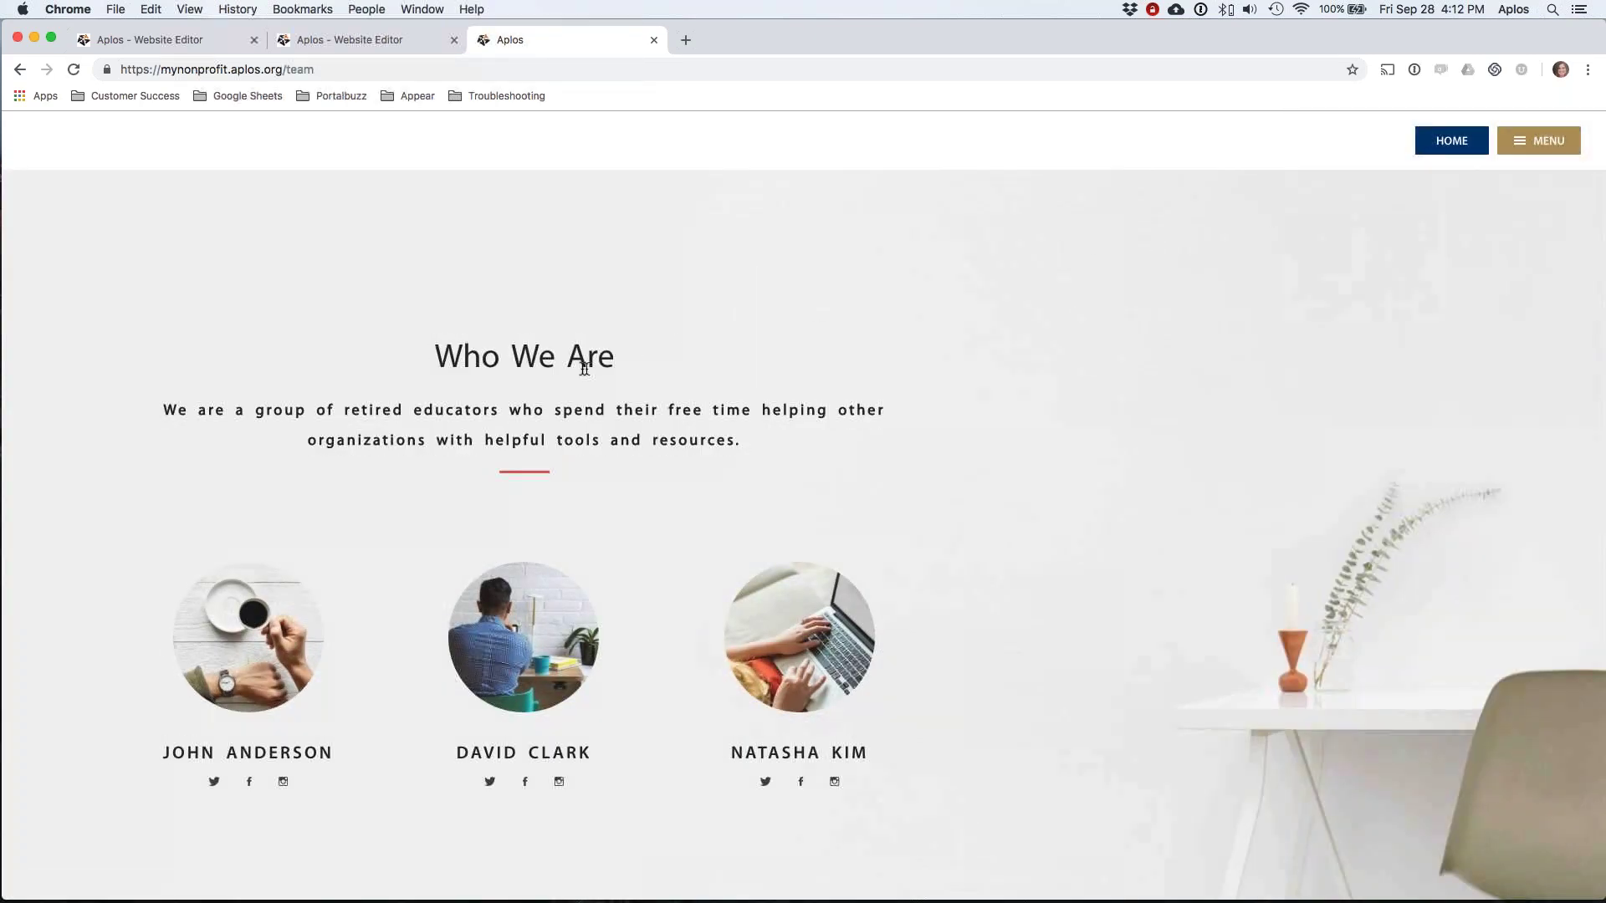
pyautogui.scroll(-1, 367, 573)
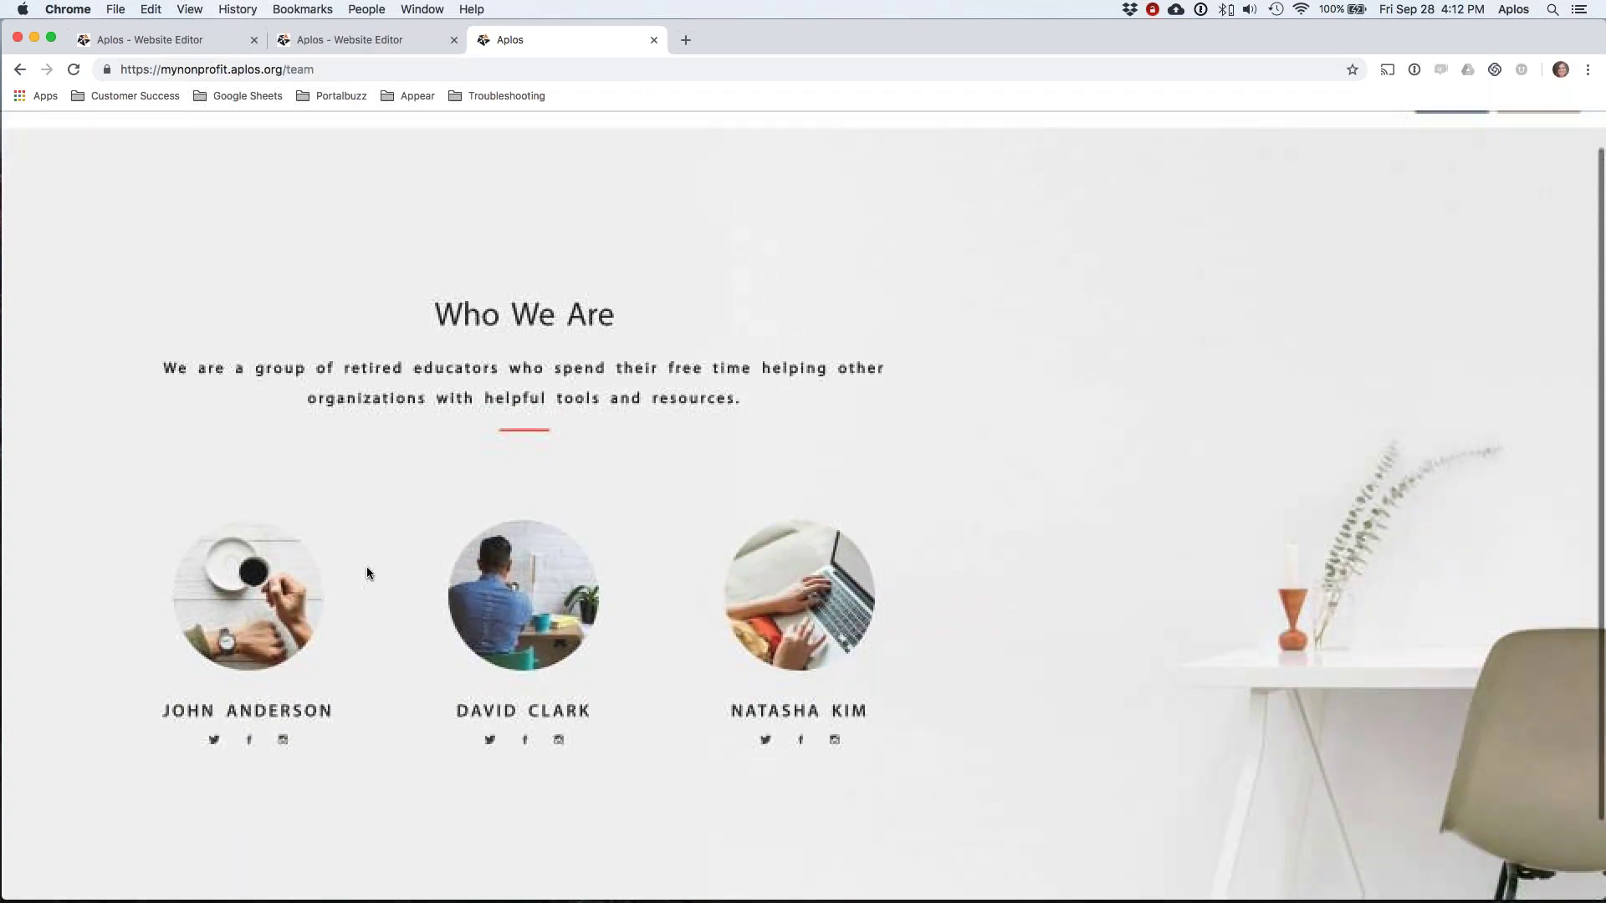
pyautogui.click(1538, 128)
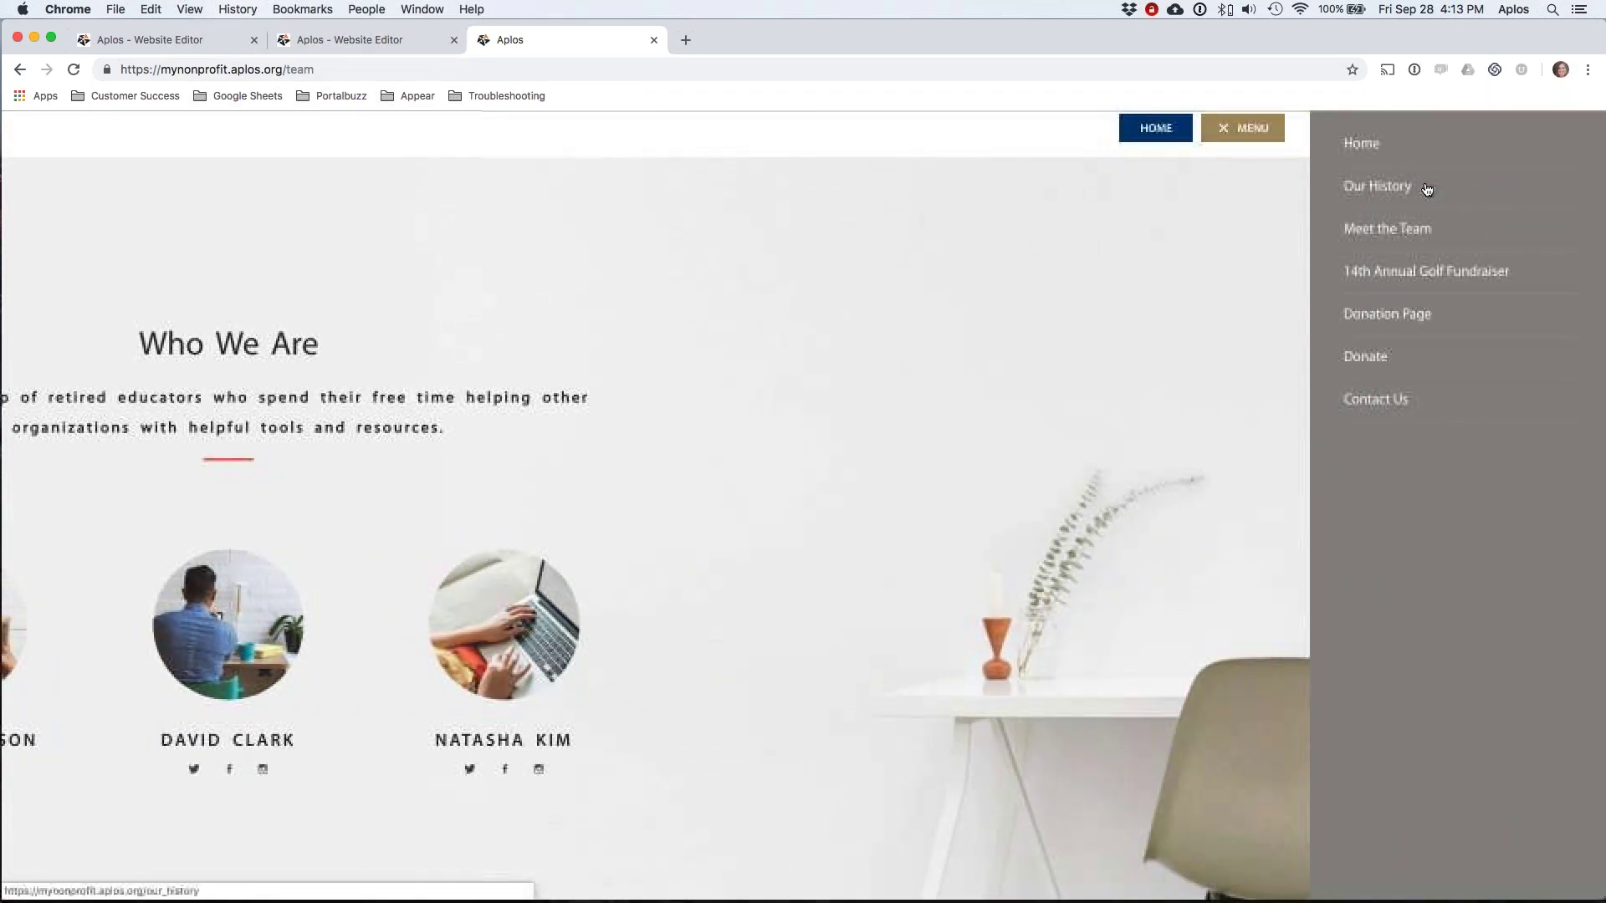
pyautogui.click(1373, 186)
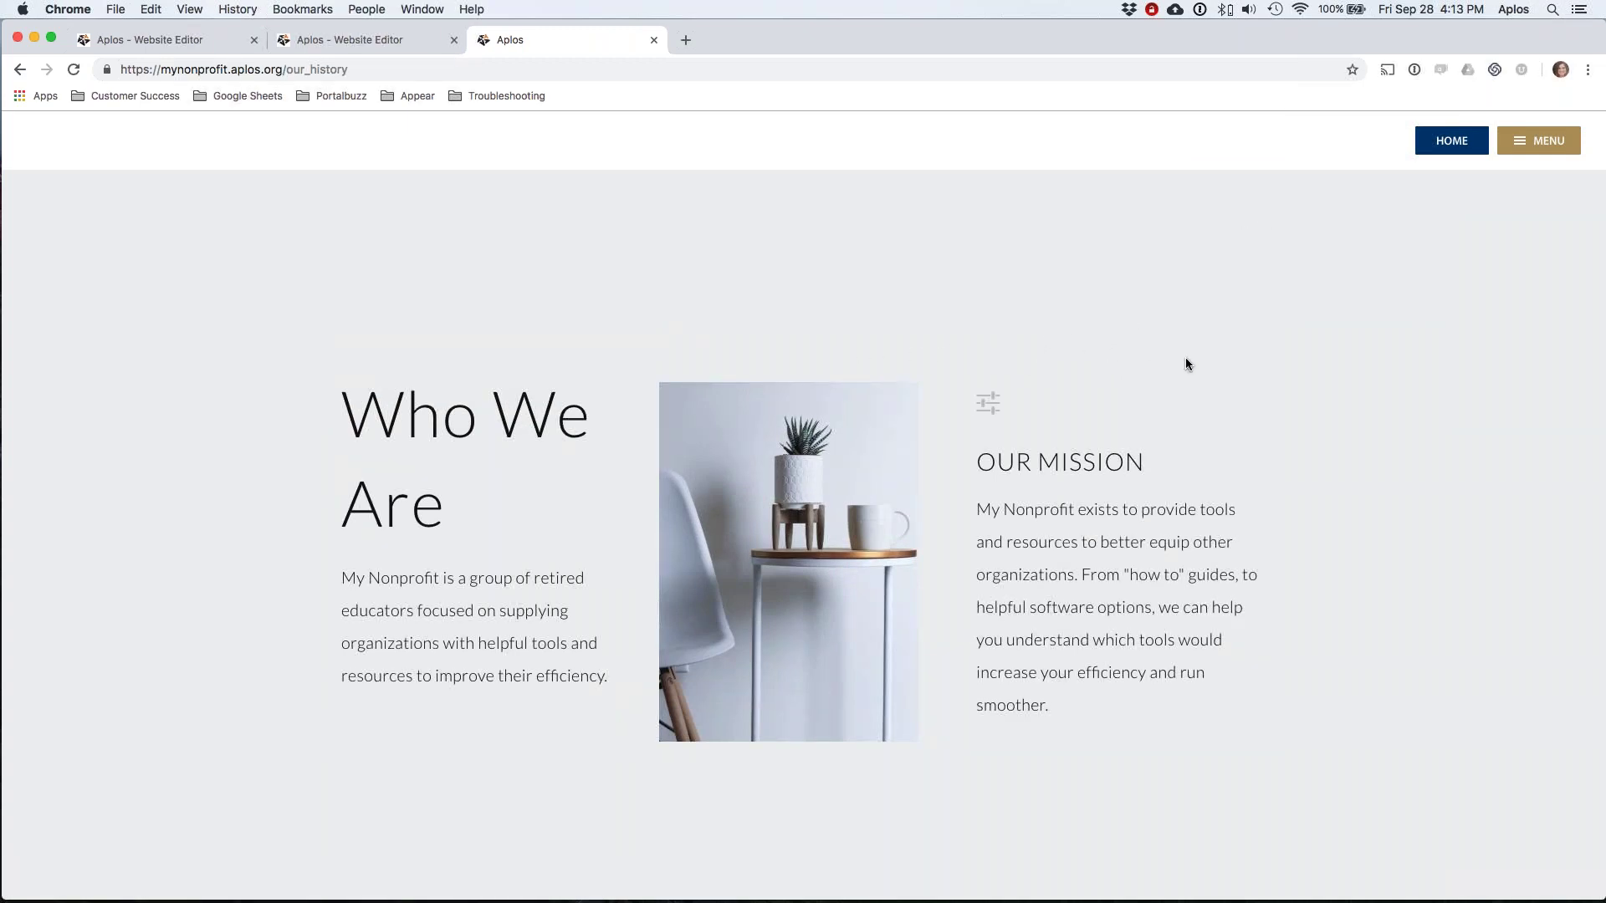
pyautogui.click(360, 40)
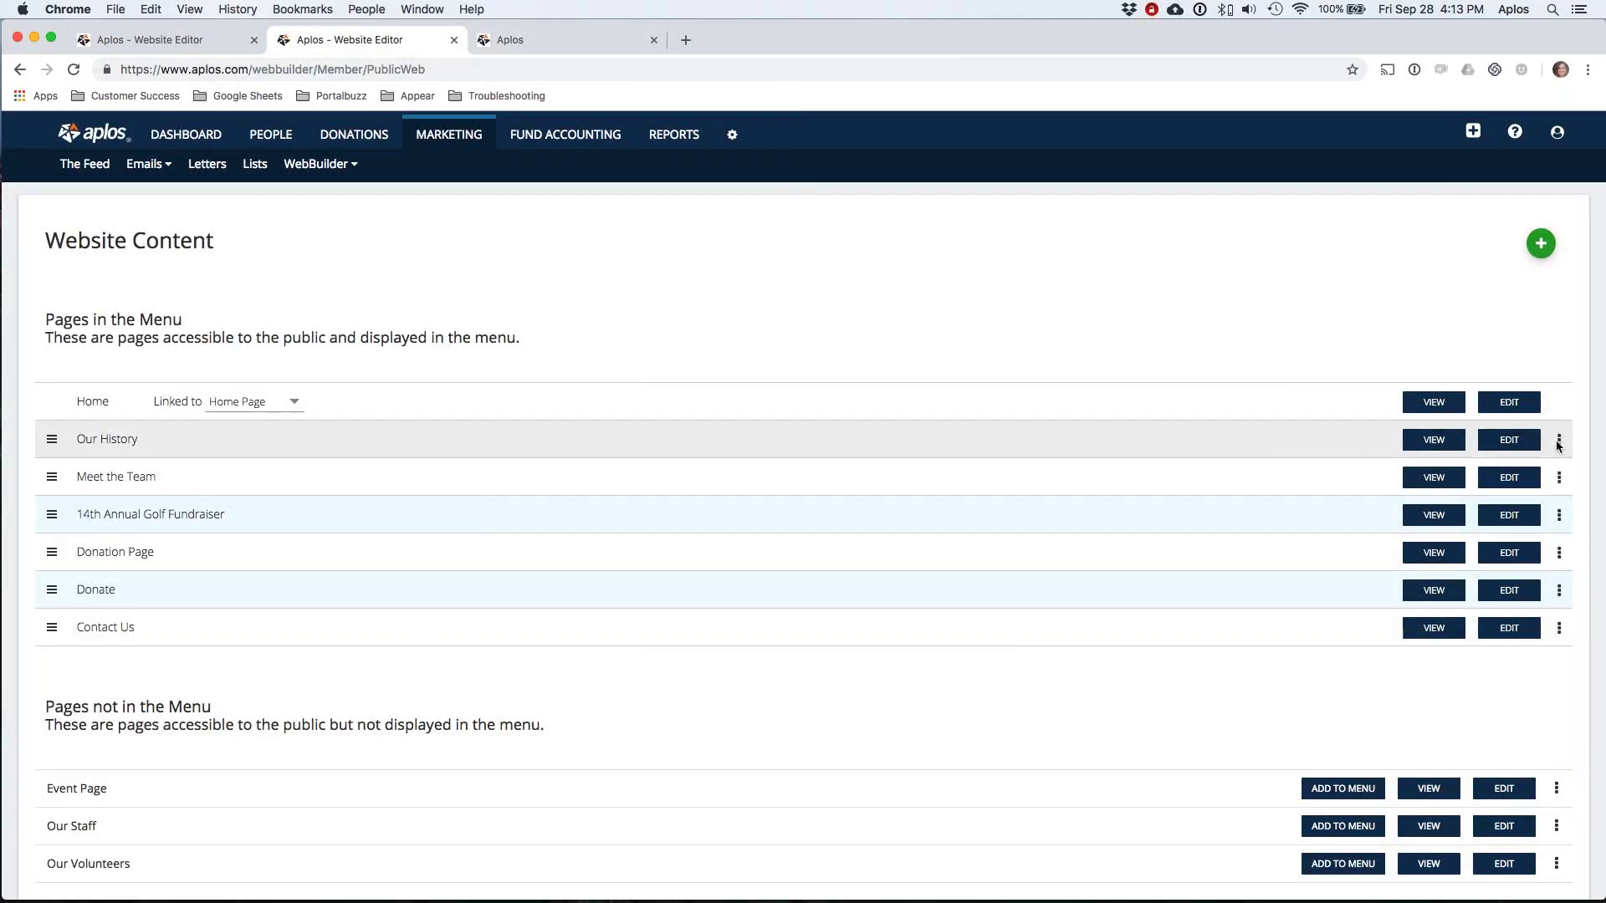
# Open the Our History row in the page editor with EDIT
pyautogui.click(1509, 440)
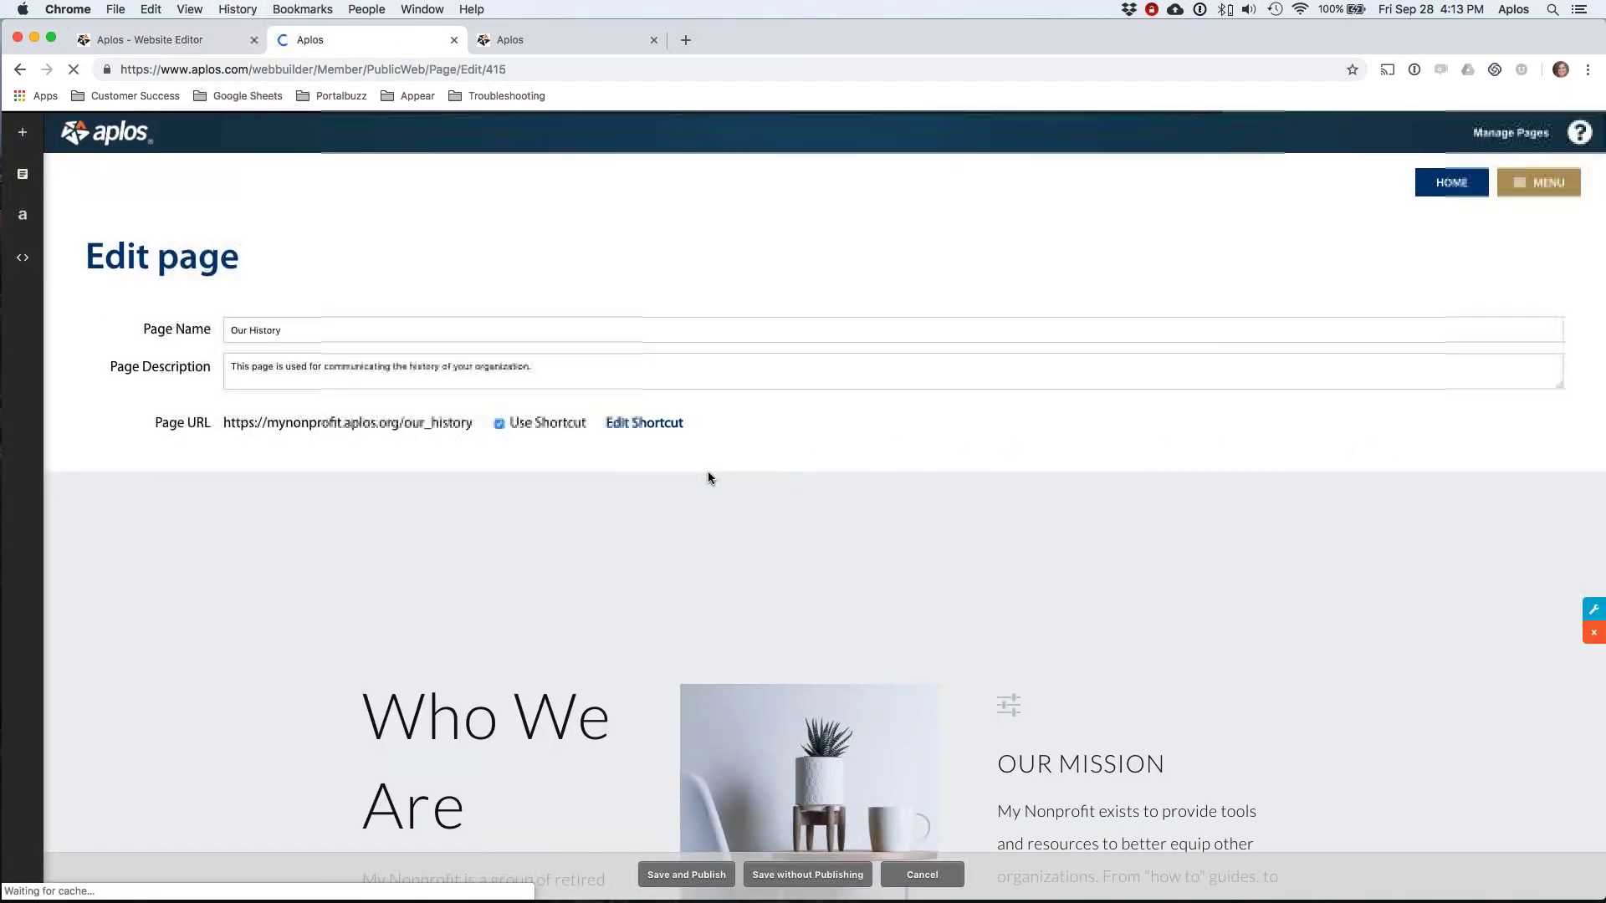
pyautogui.scroll(-4, 707, 471)
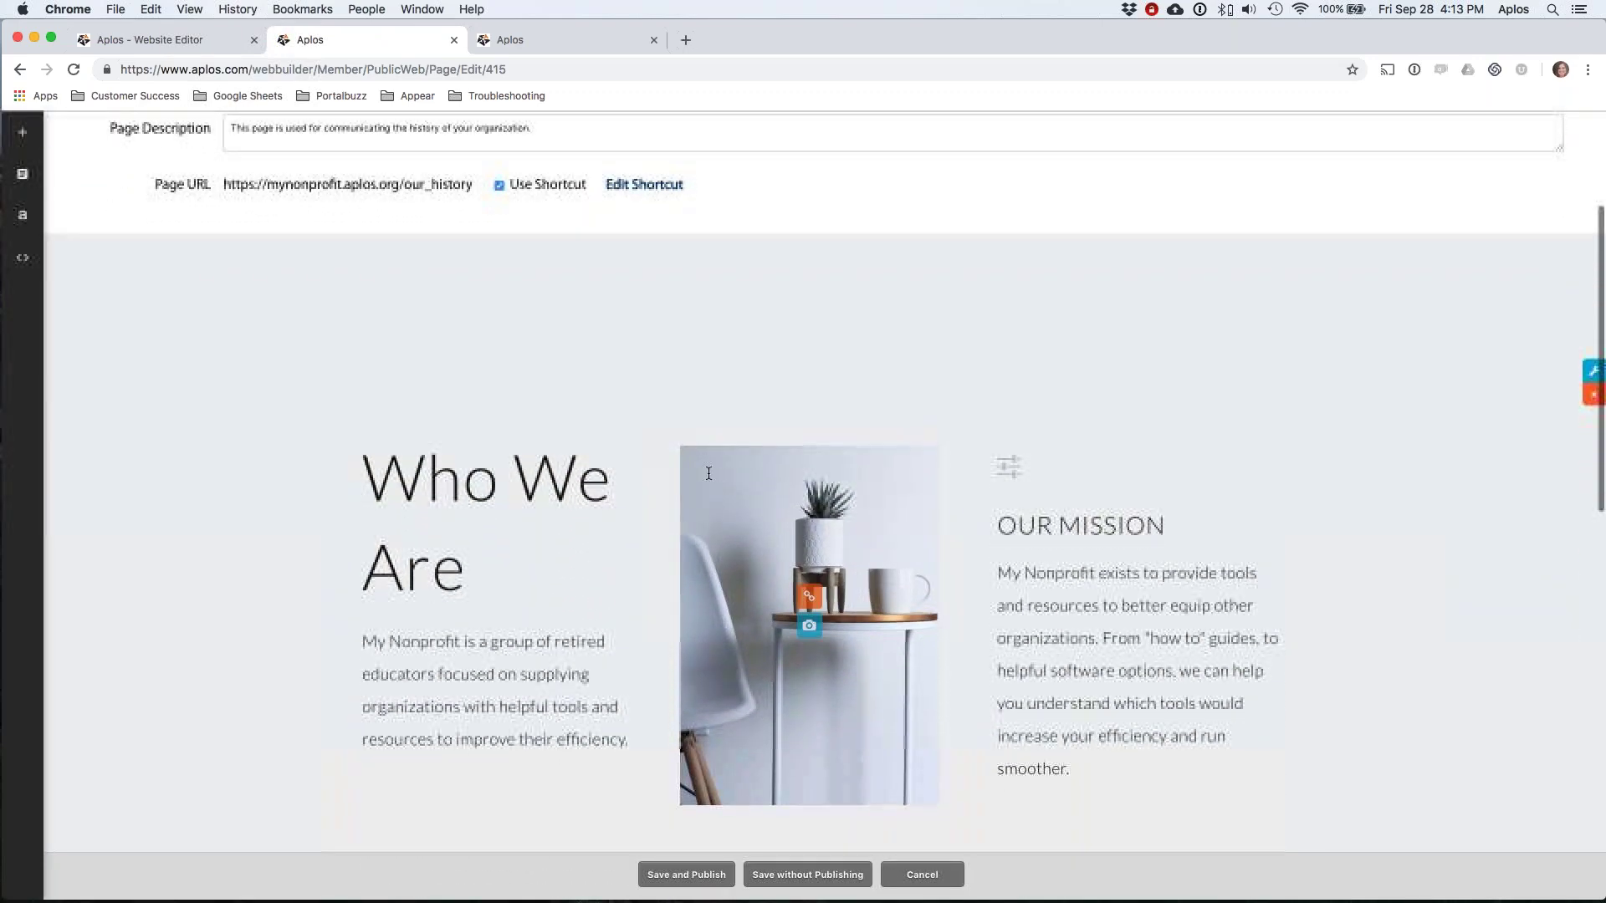
pyautogui.scroll(4, 707, 472)
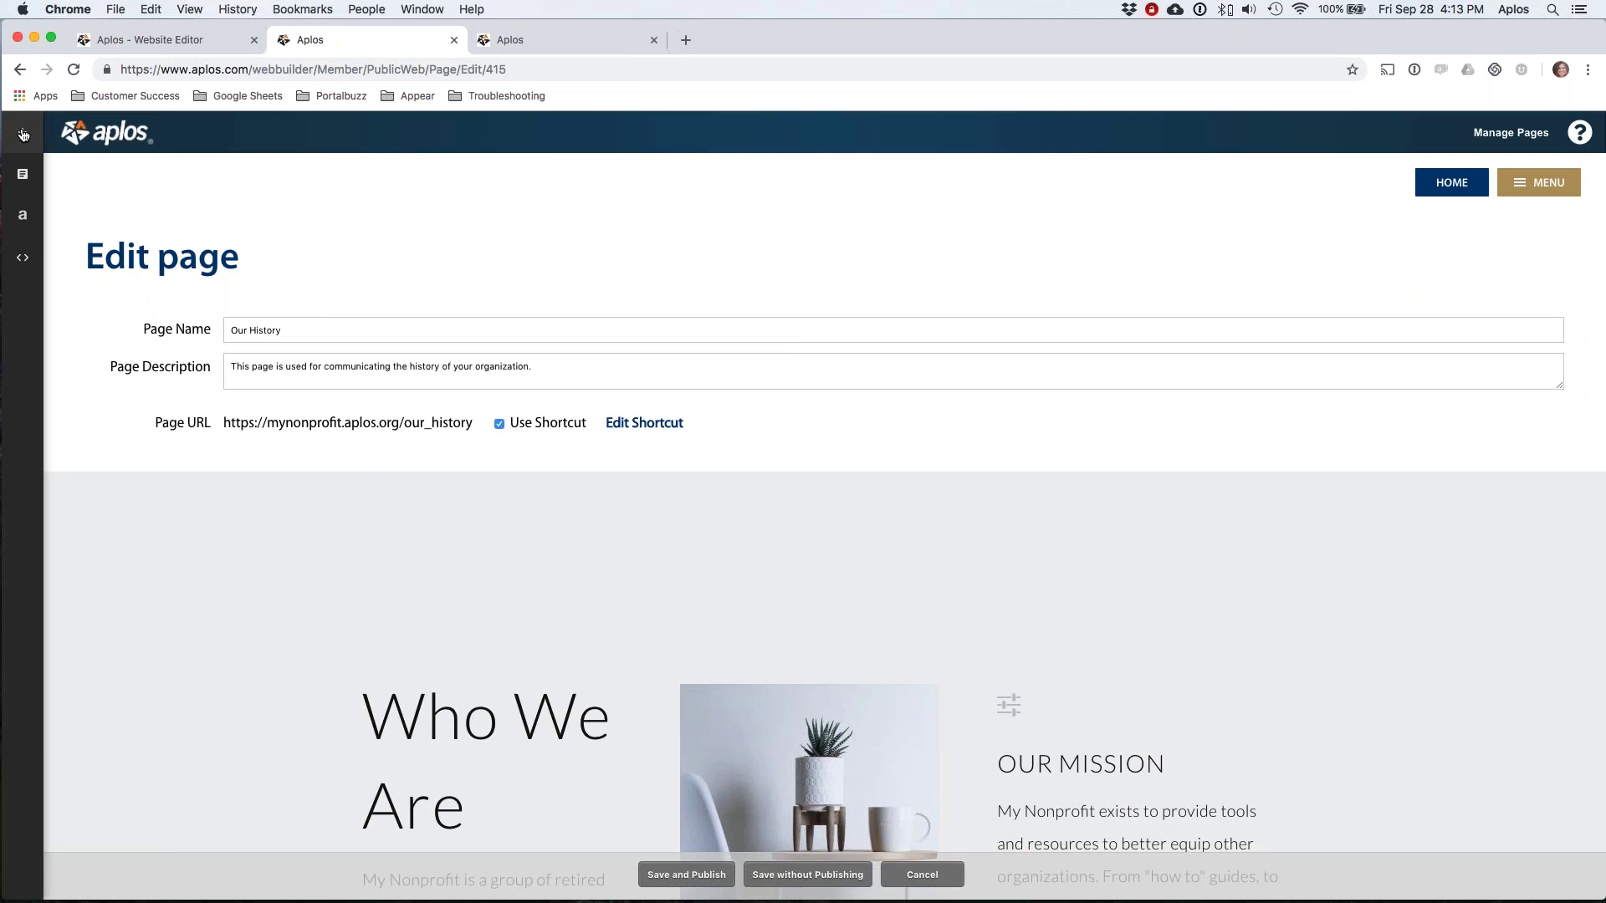
# Browse the section template gallery and its MORE categories, then switch to the content sections list
pyautogui.click(22, 135)
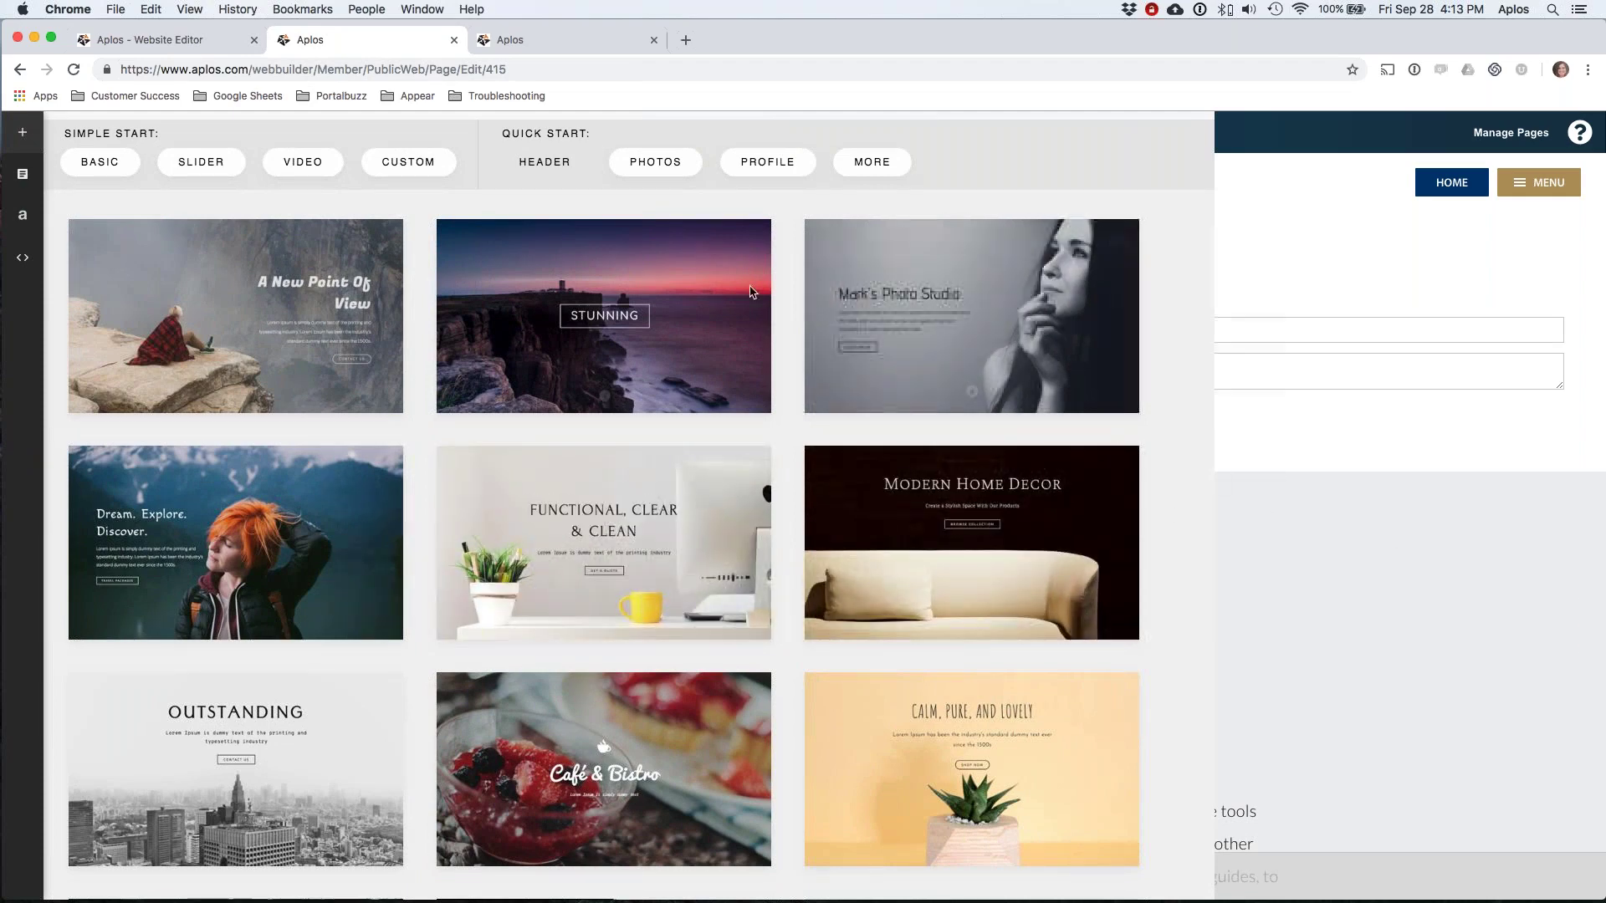
pyautogui.click(872, 160)
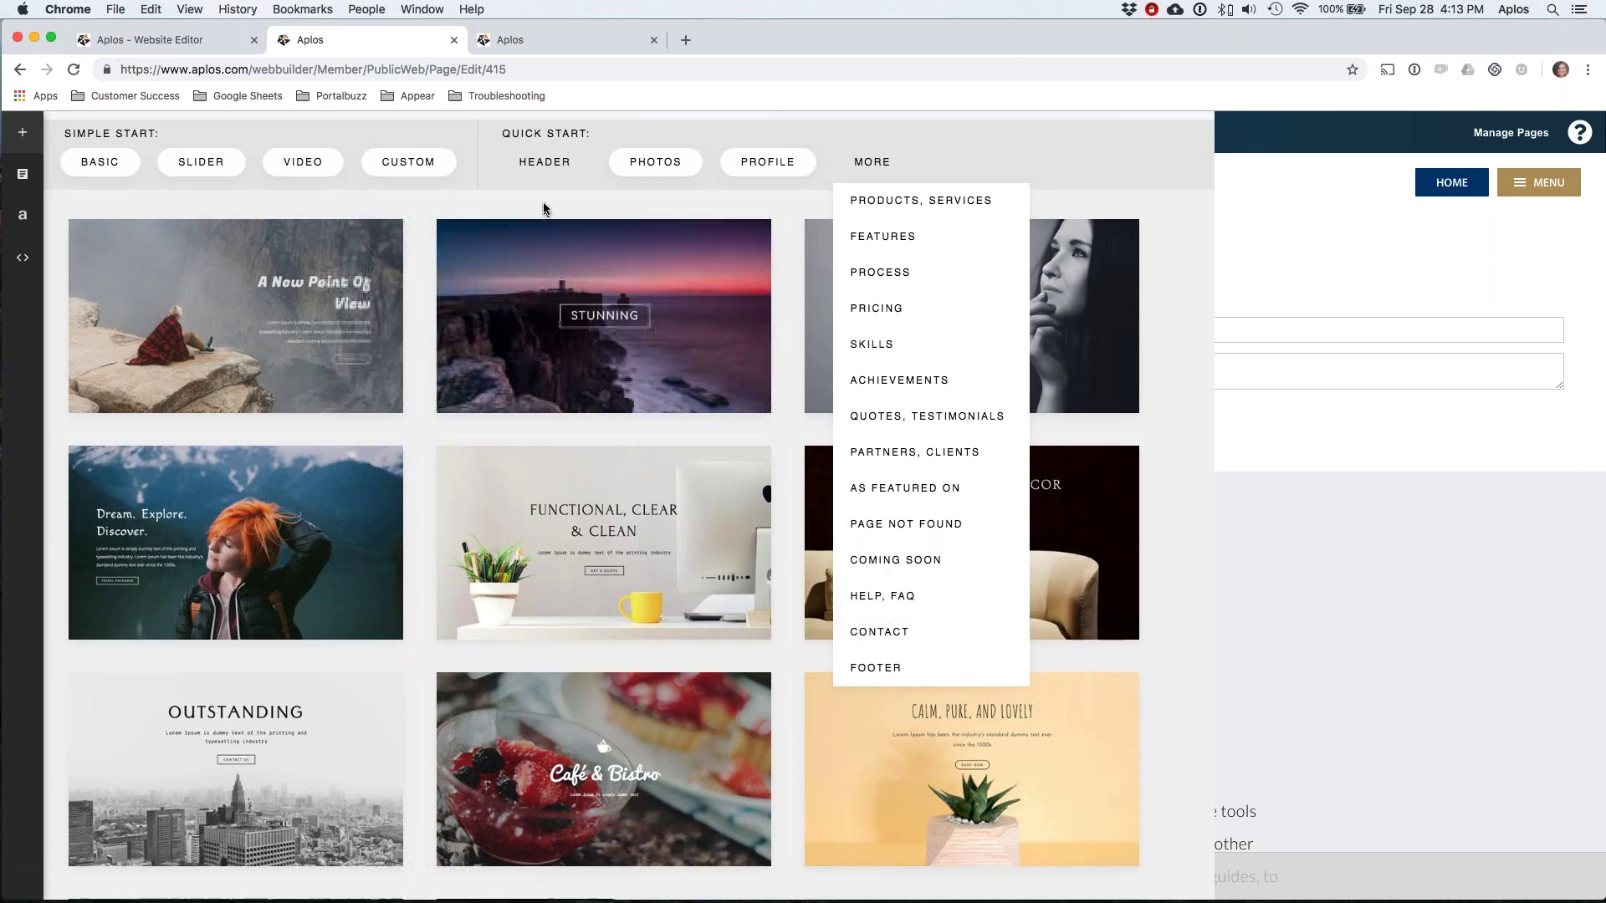
pyautogui.click(150, 86)
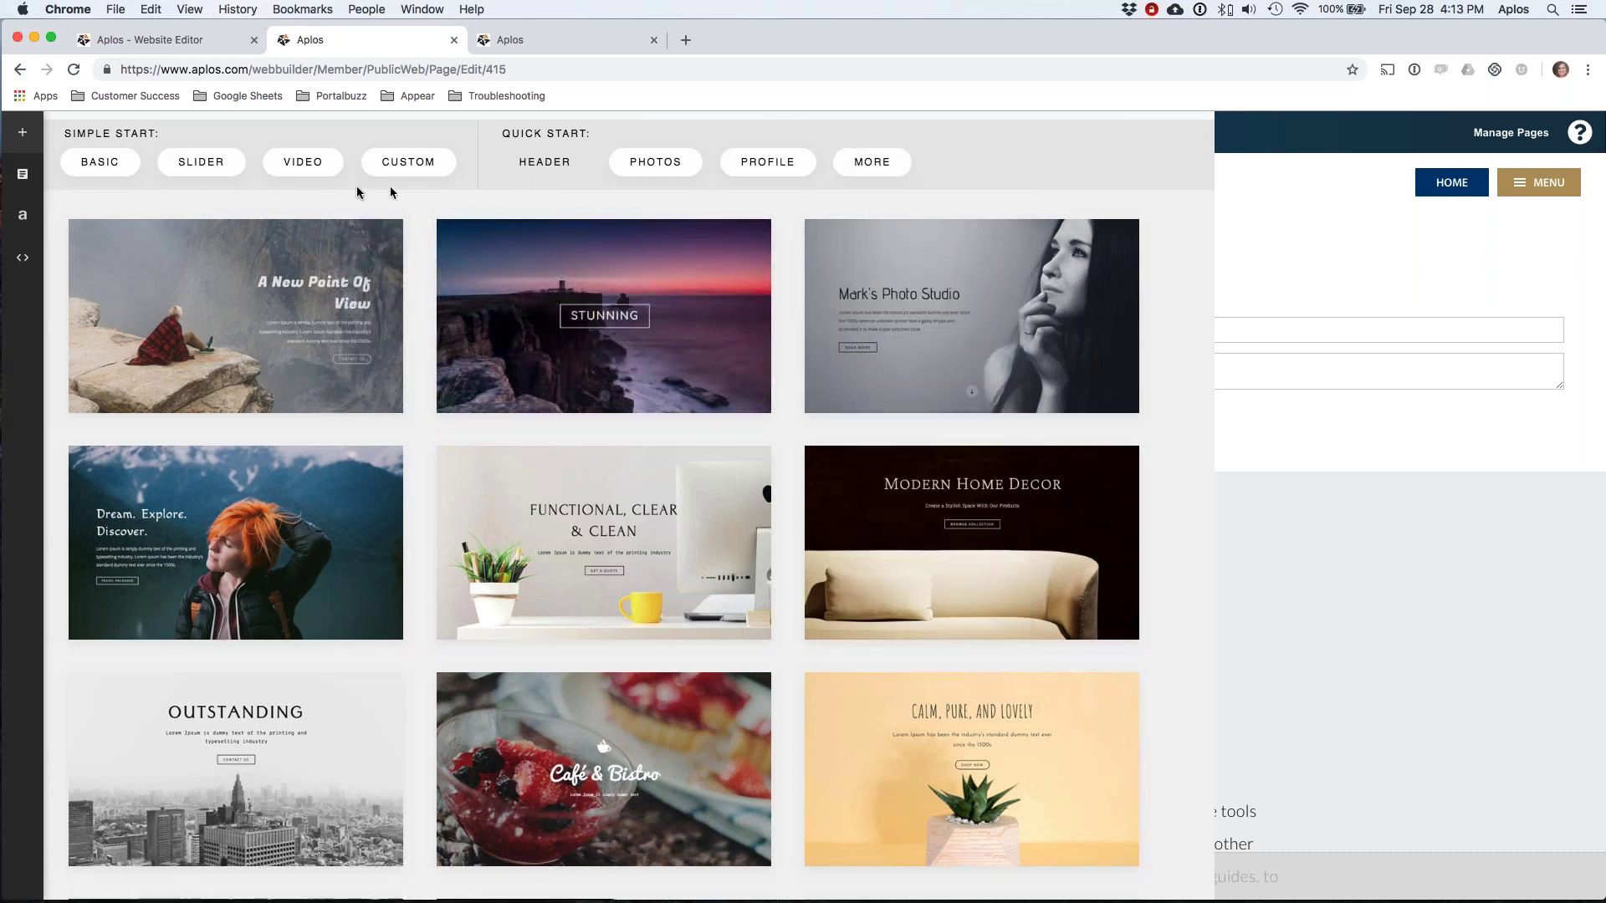
pyautogui.click(24, 176)
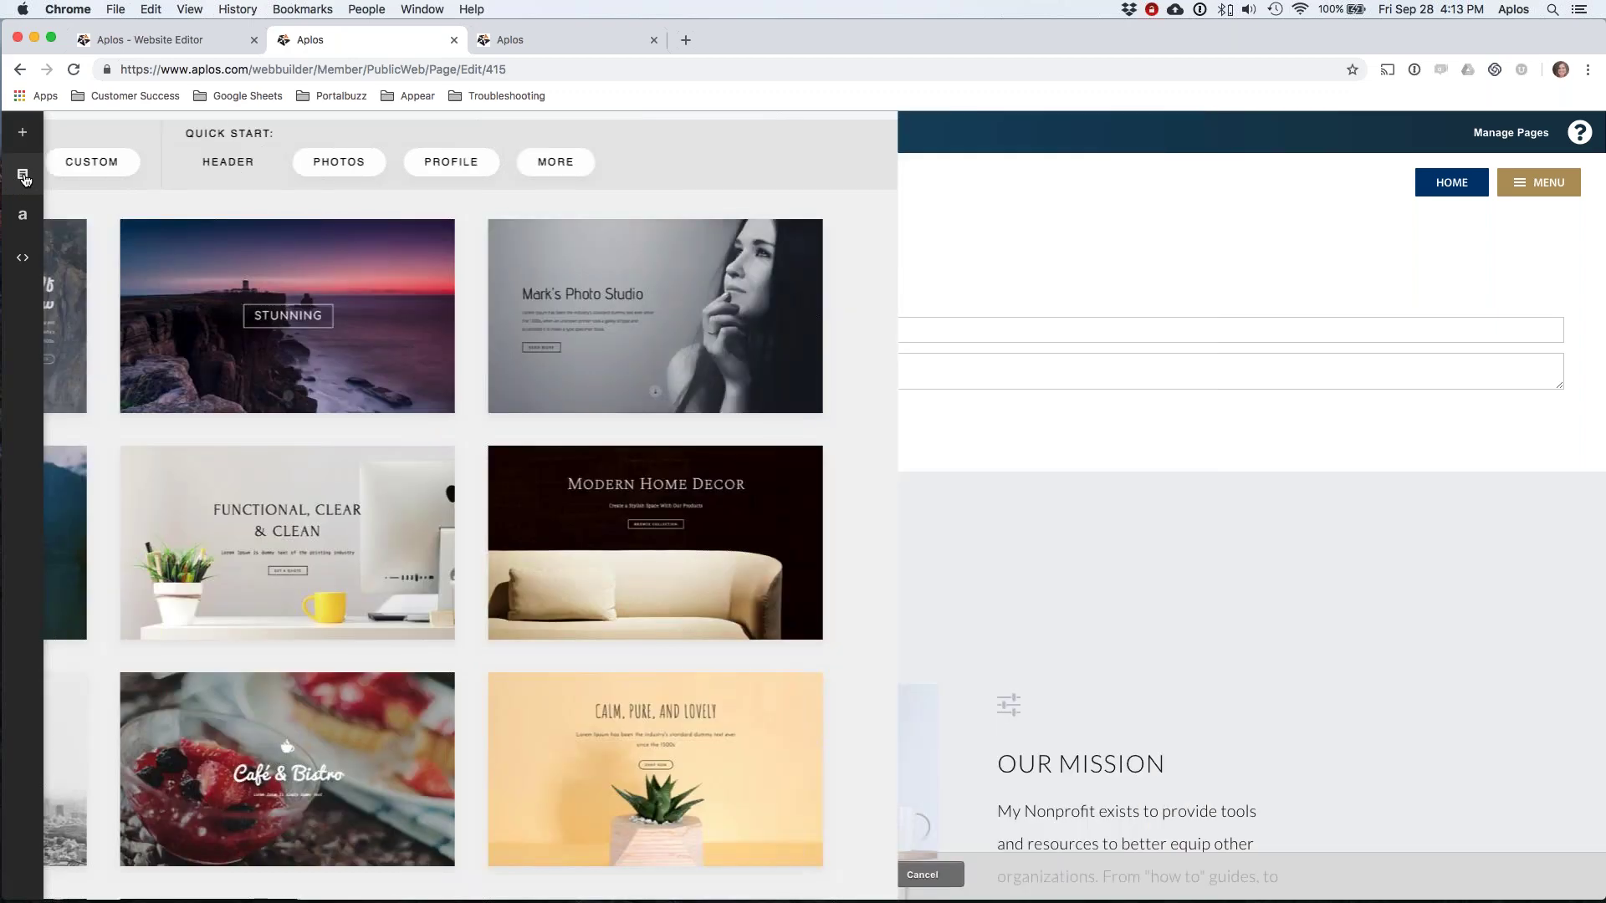
pyautogui.scroll(-8, 133, 293)
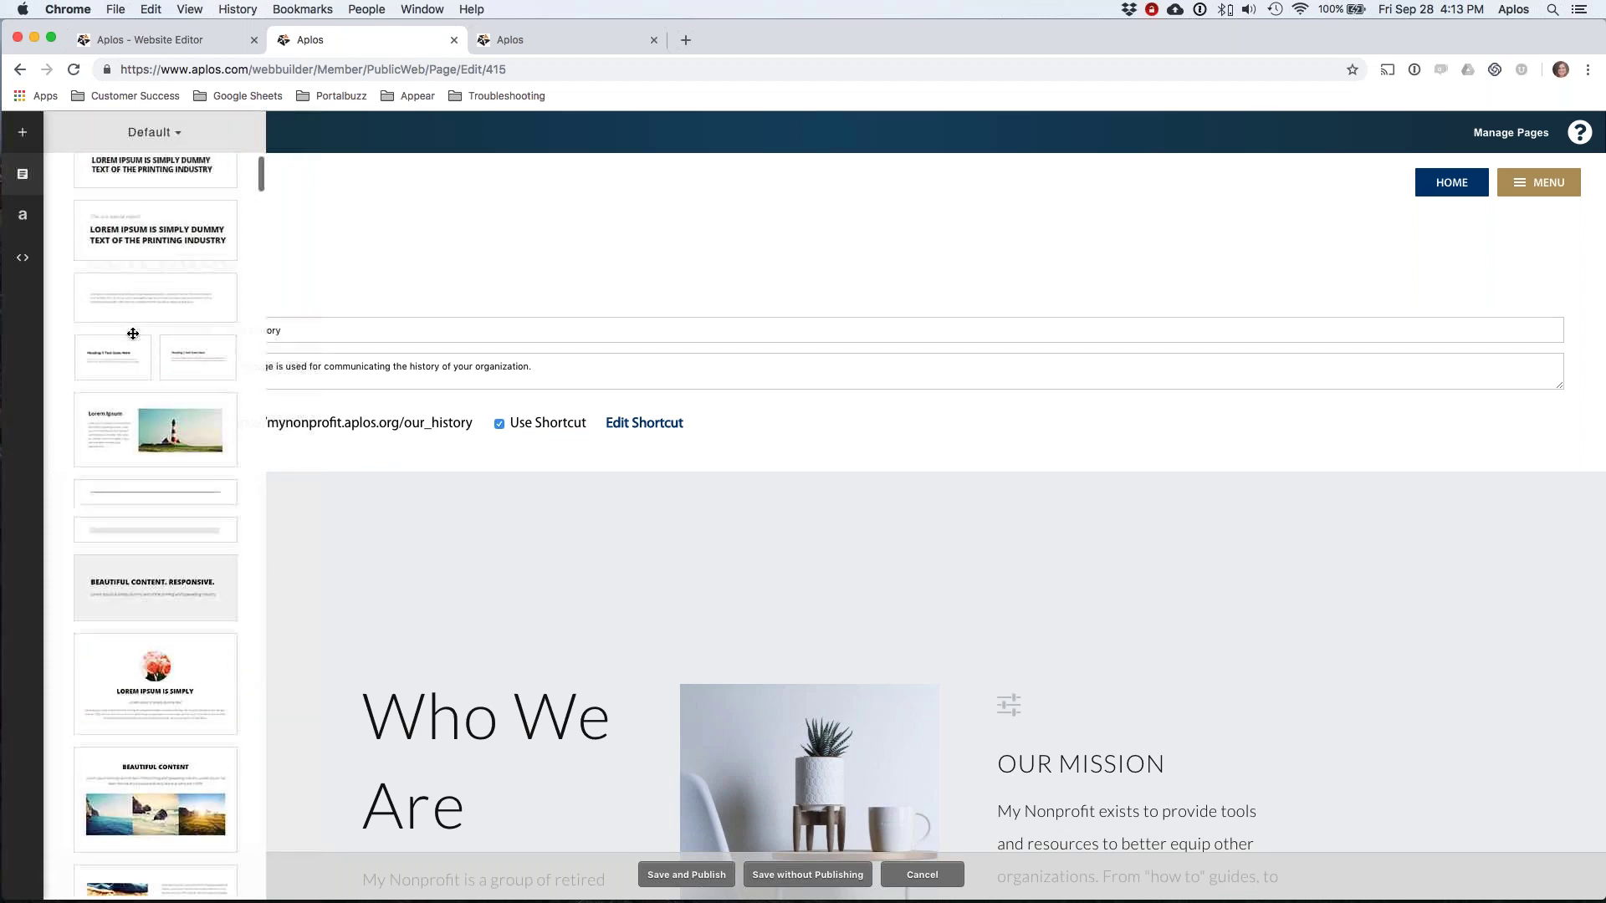
pyautogui.scroll(5, 132, 331)
# Browse the PHOTOS gallery templates, then return to the default content sections list
pyautogui.click(23, 131)
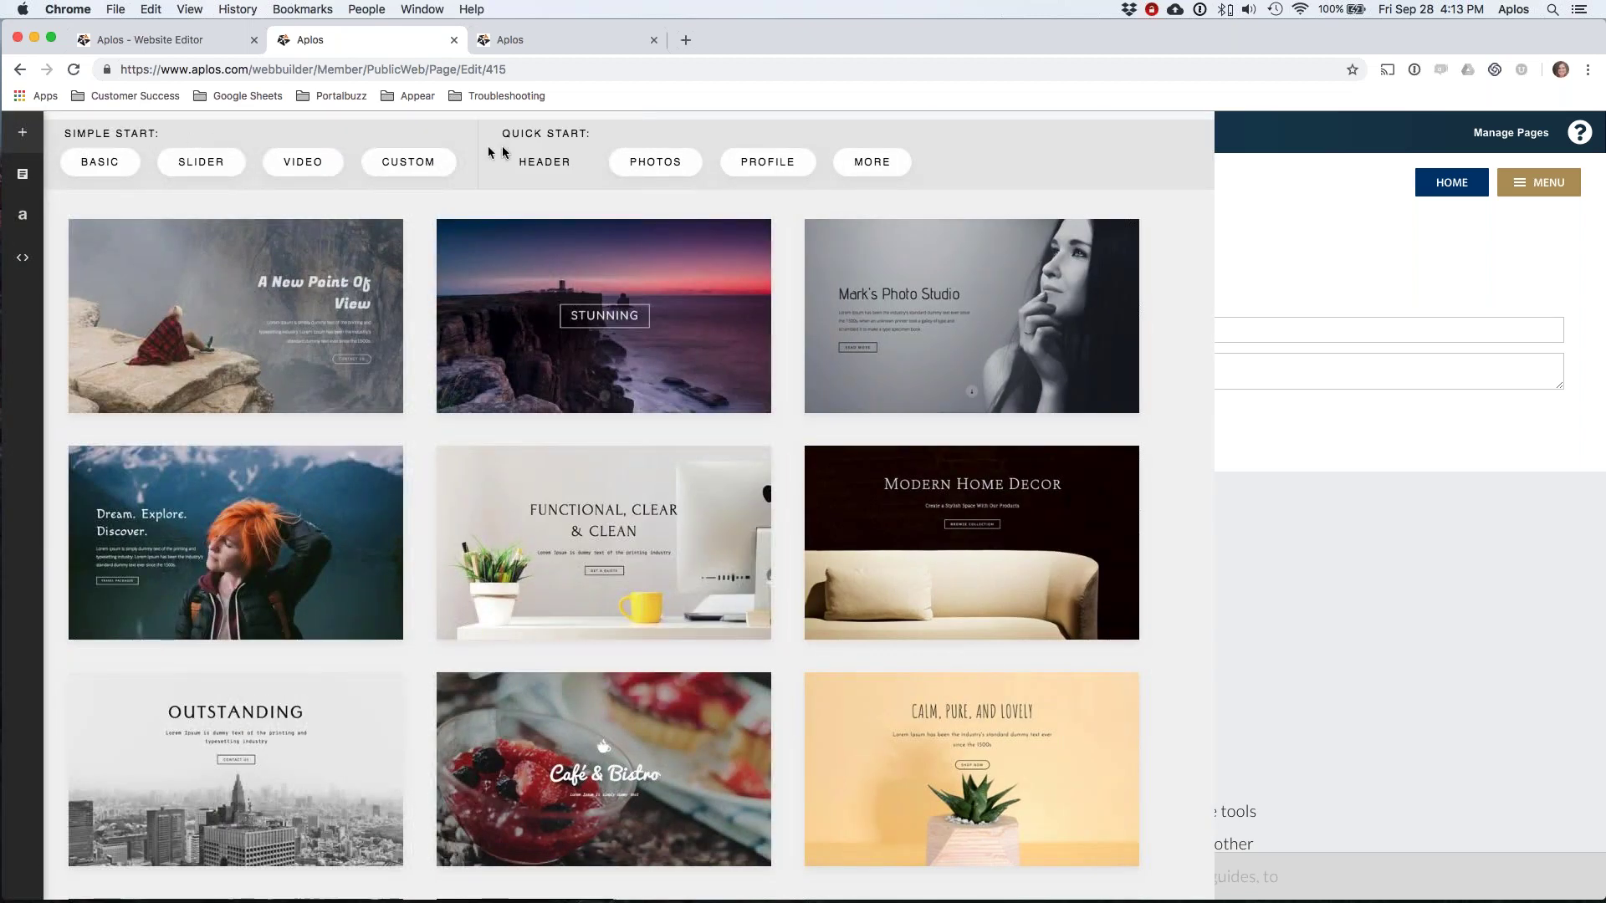
pyautogui.click(655, 160)
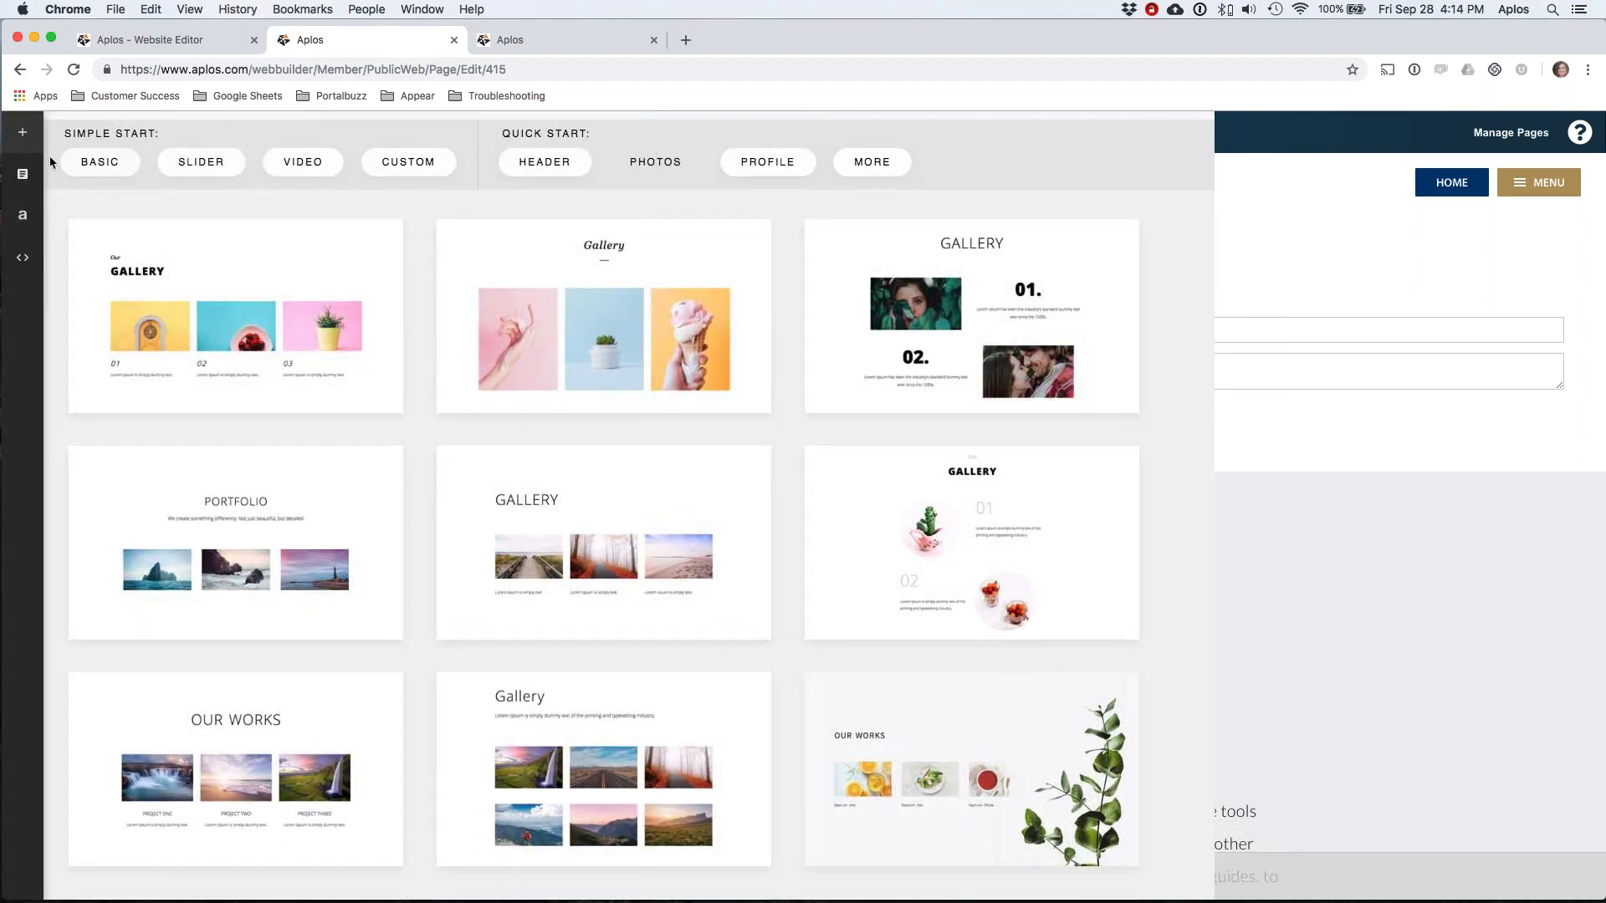
pyautogui.click(21, 177)
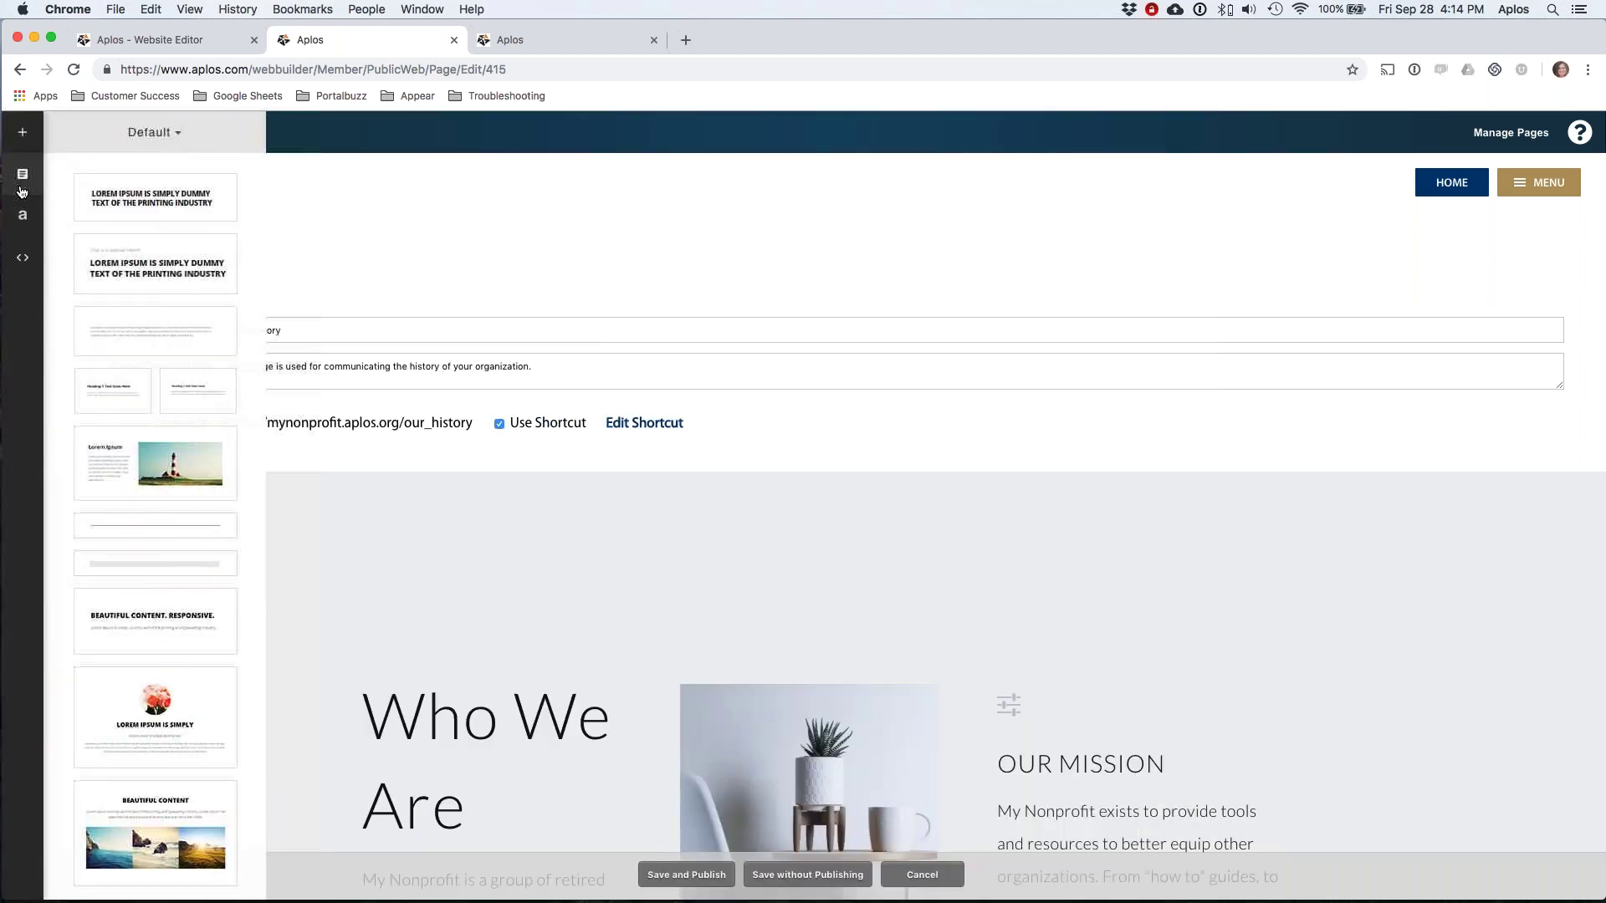
# Change the section category from Default to Buttons, then close the sections panel
pyautogui.click(148, 132)
pyautogui.scroll(-3, 142, 175)
pyautogui.scroll(-3, 141, 182)
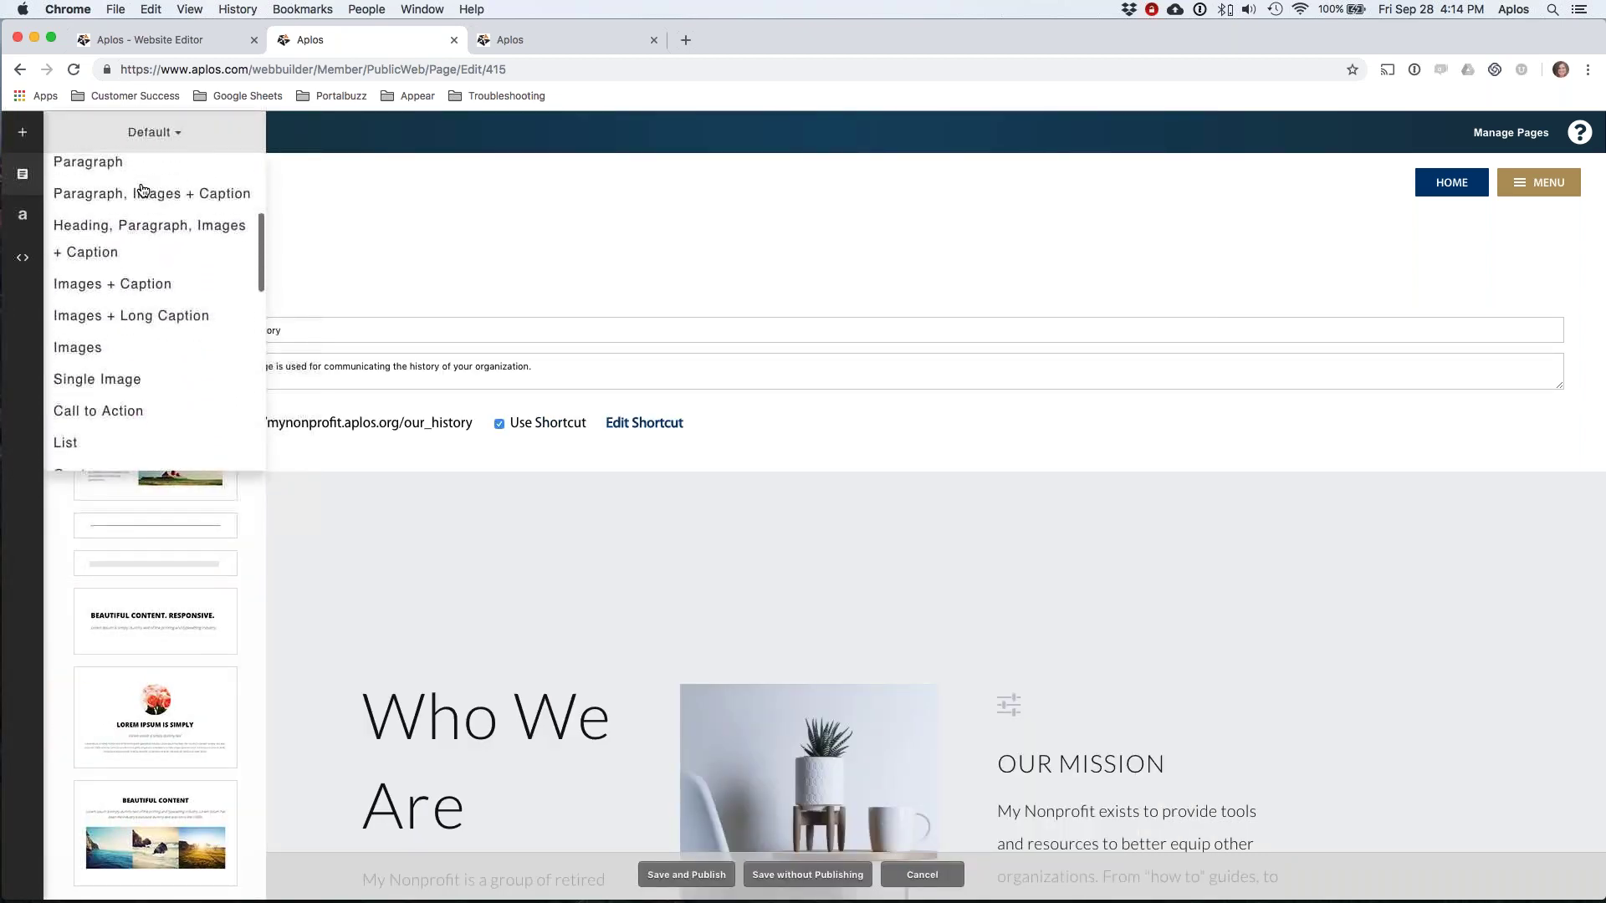
pyautogui.scroll(-3, 143, 188)
pyautogui.scroll(-3, 142, 188)
pyautogui.scroll(-3, 141, 189)
pyautogui.scroll(-3, 142, 189)
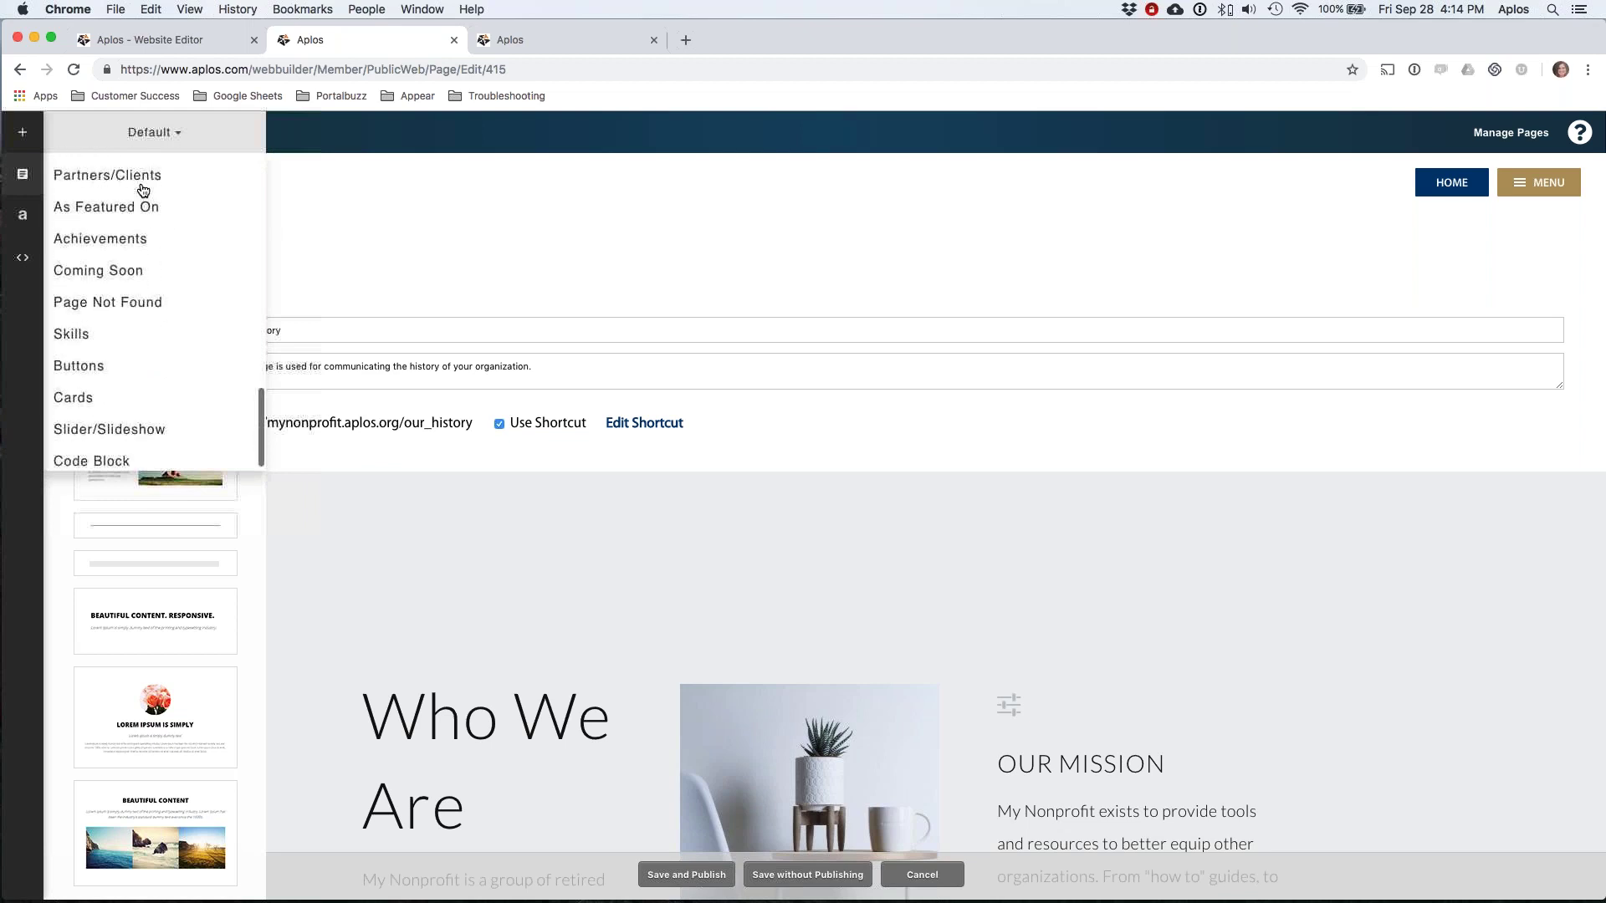
pyautogui.scroll(-2, 141, 188)
pyautogui.scroll(-1, 142, 188)
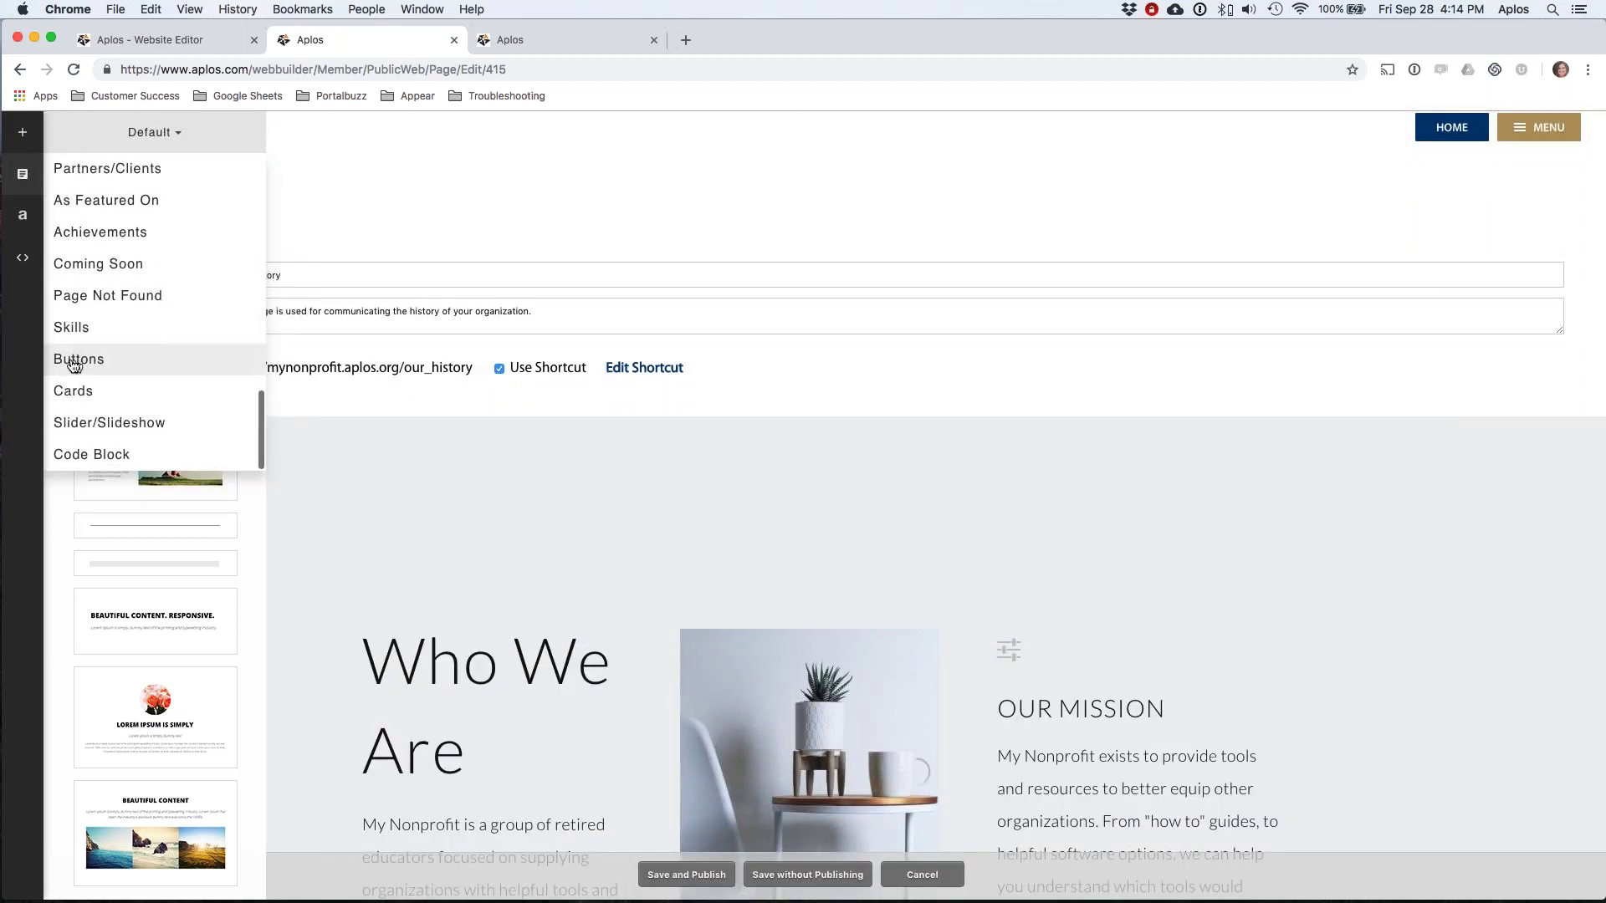
pyautogui.click(76, 363)
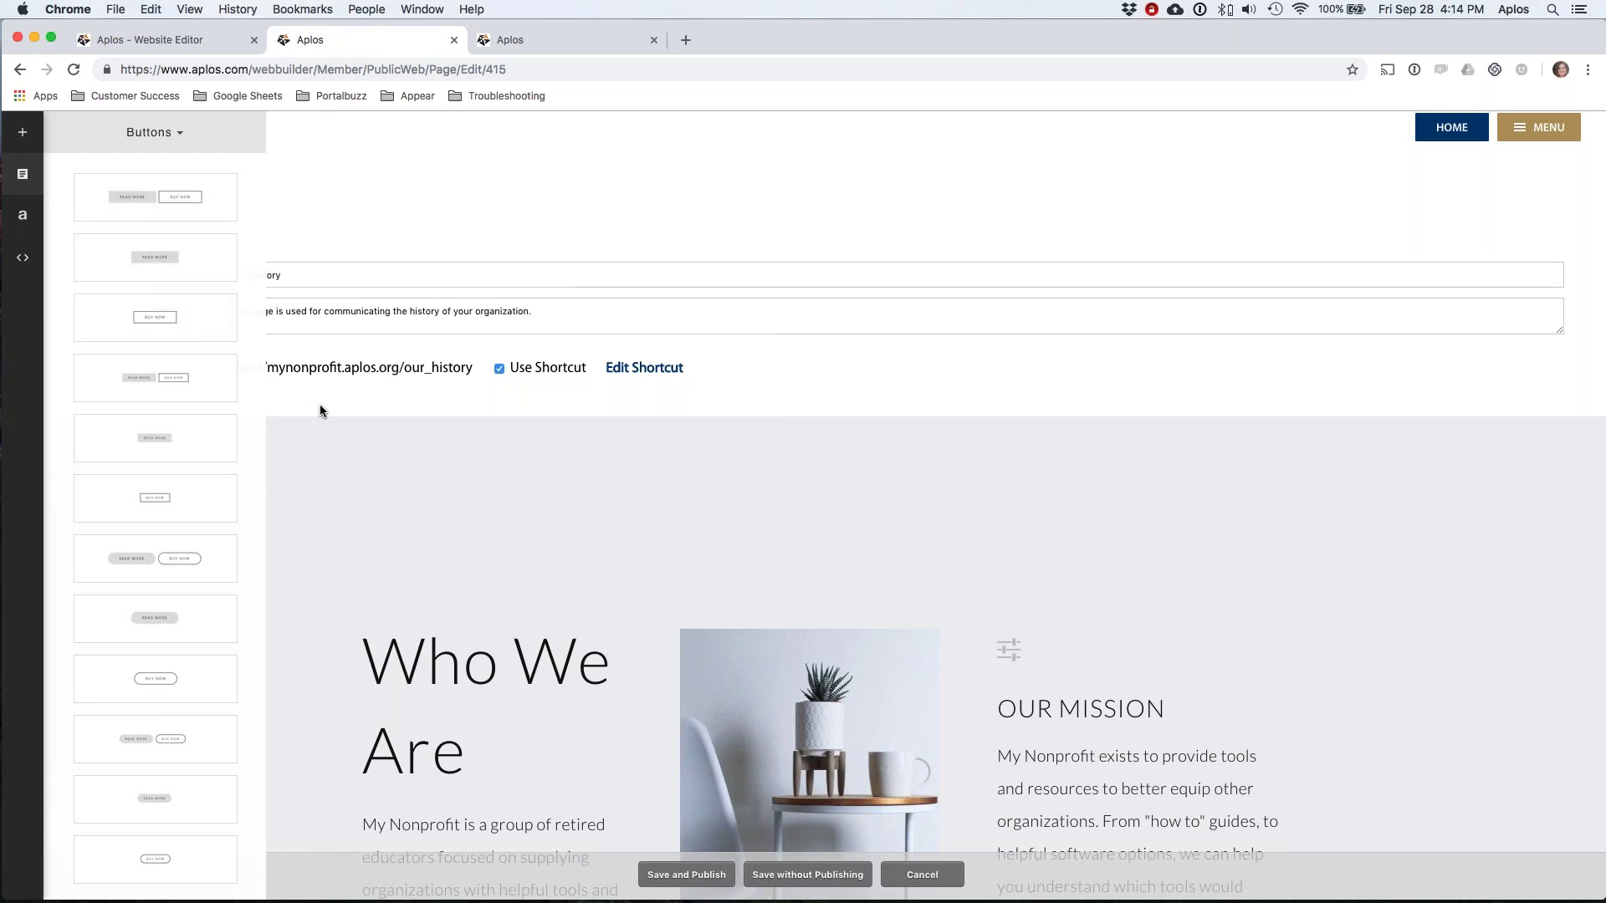
pyautogui.scroll(-4, 358, 491)
pyautogui.scroll(-2, 358, 491)
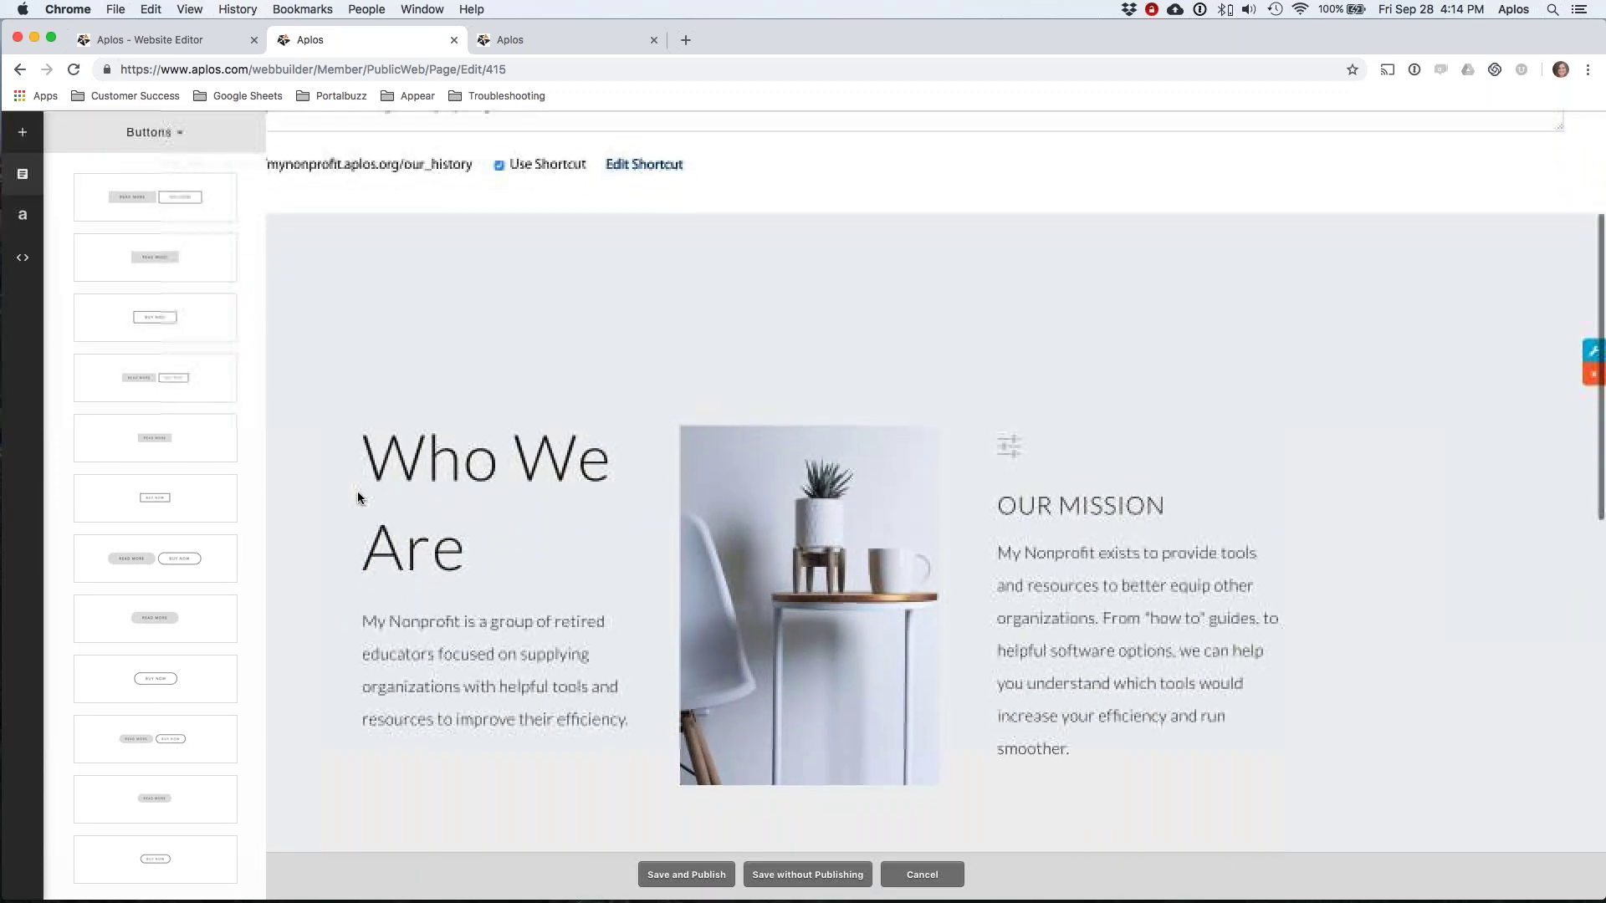
pyautogui.scroll(-2, 519, 486)
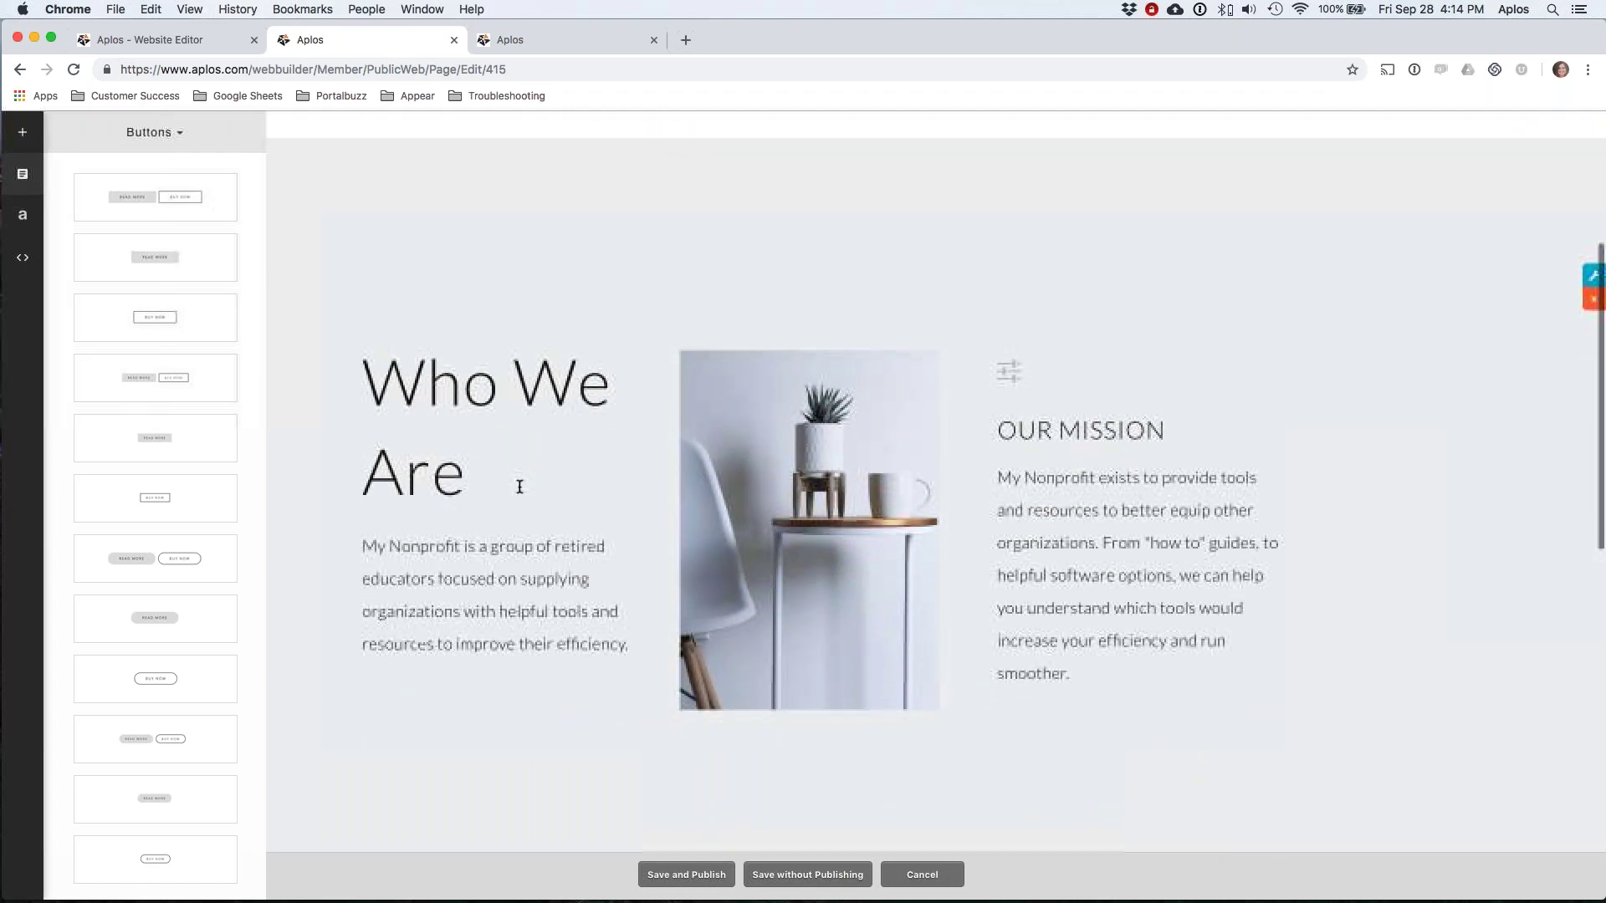
pyautogui.scroll(6, 520, 486)
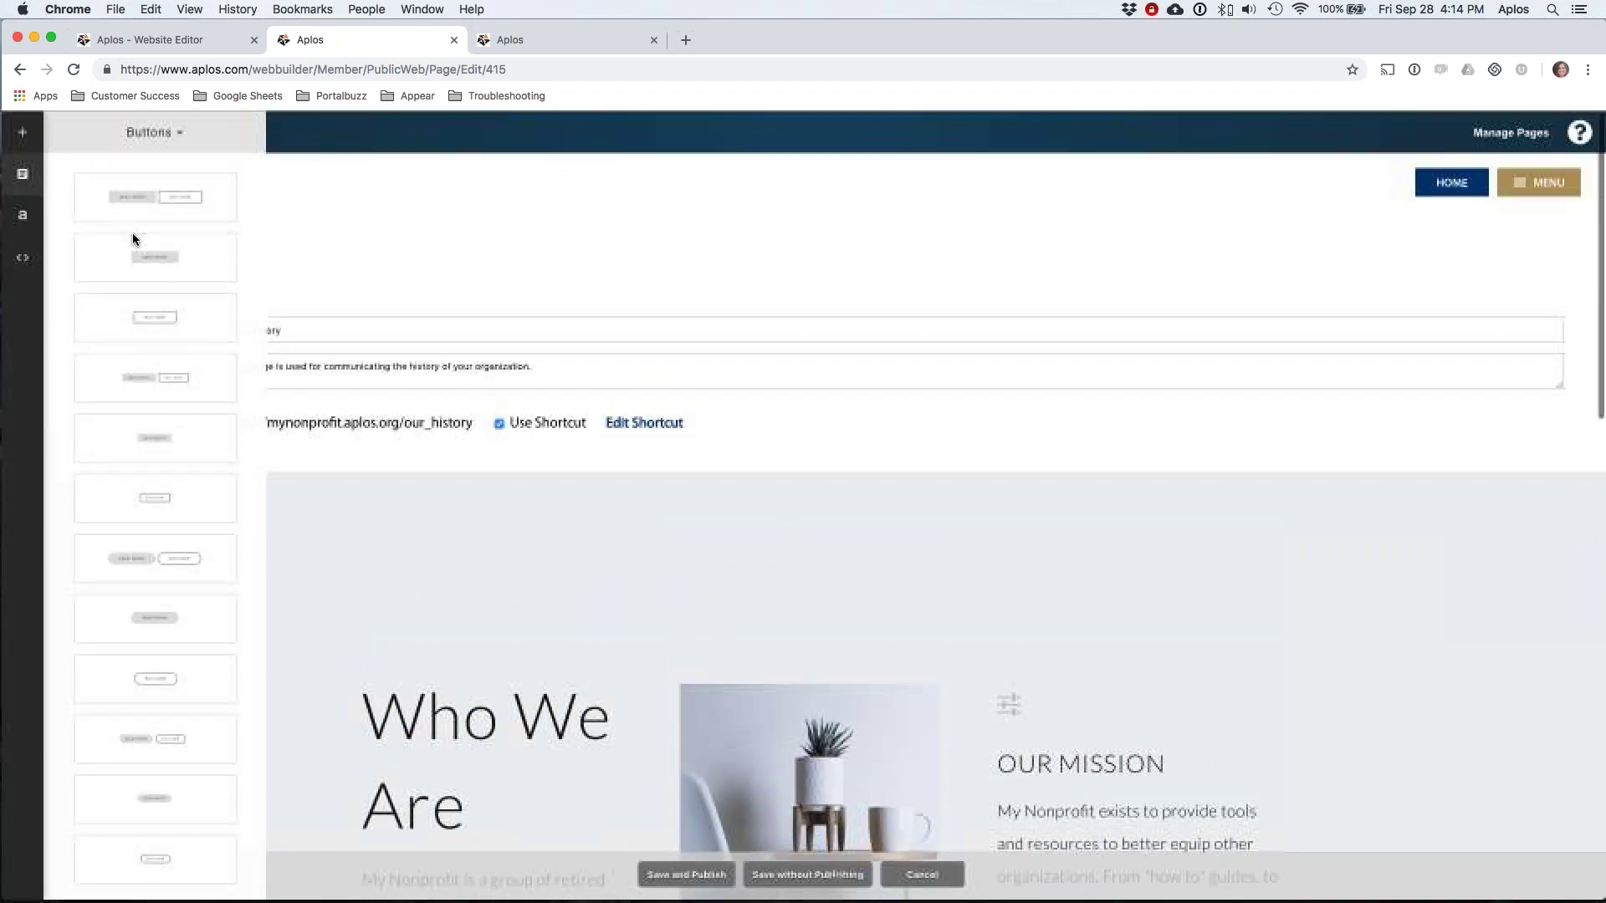
pyautogui.click(23, 177)
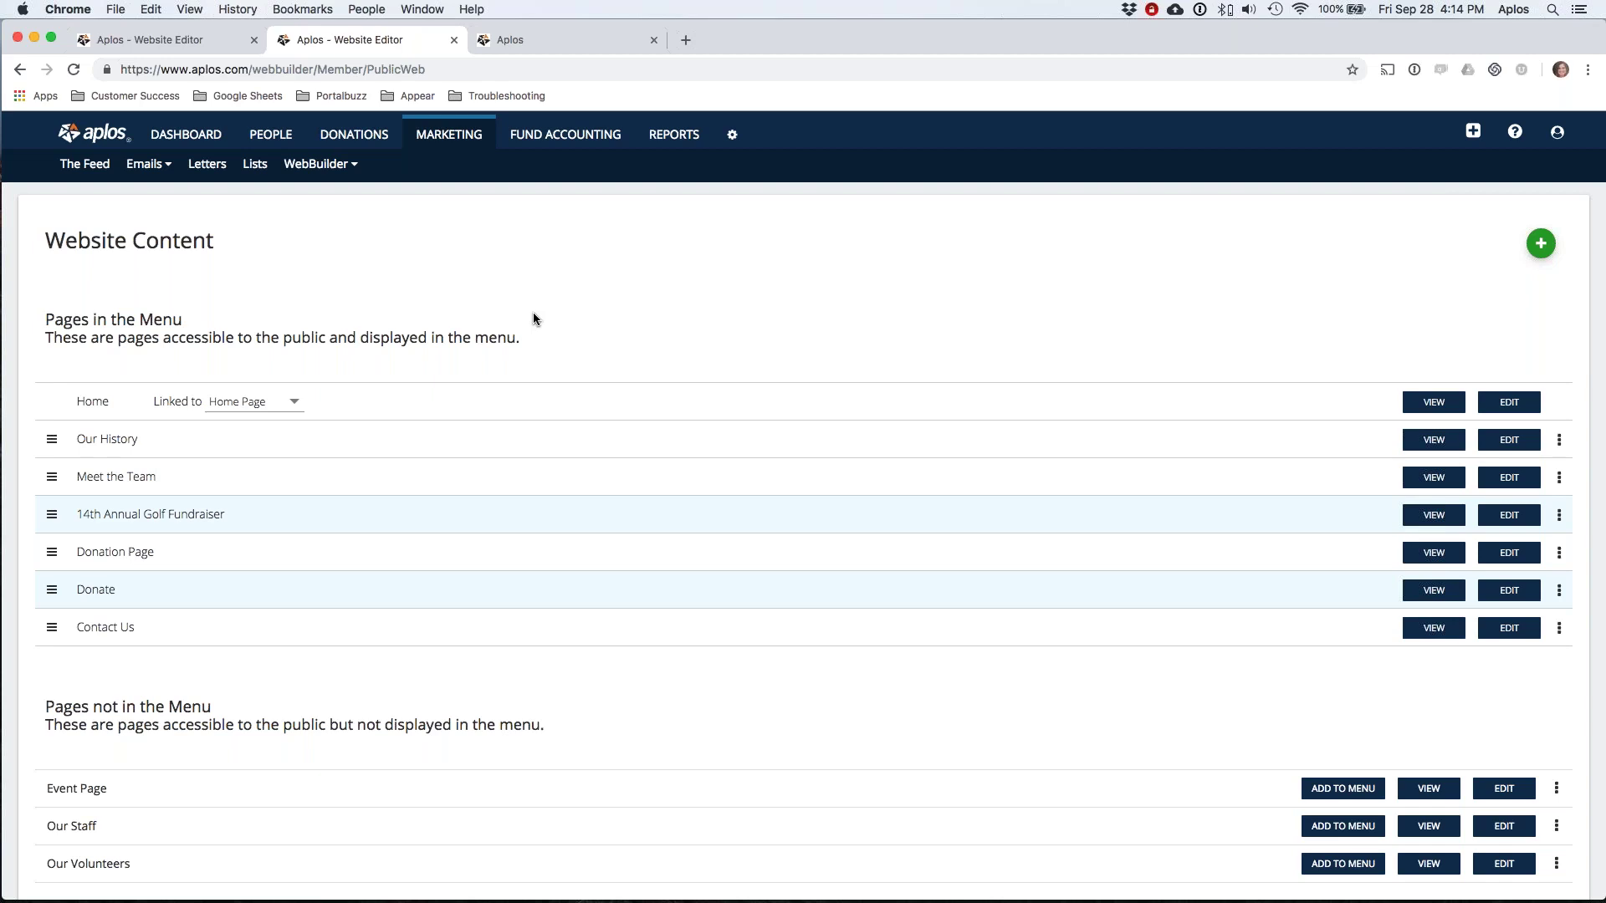
# Go to DASHBOARD, then open and close the support chat bubble
pyautogui.click(201, 136)
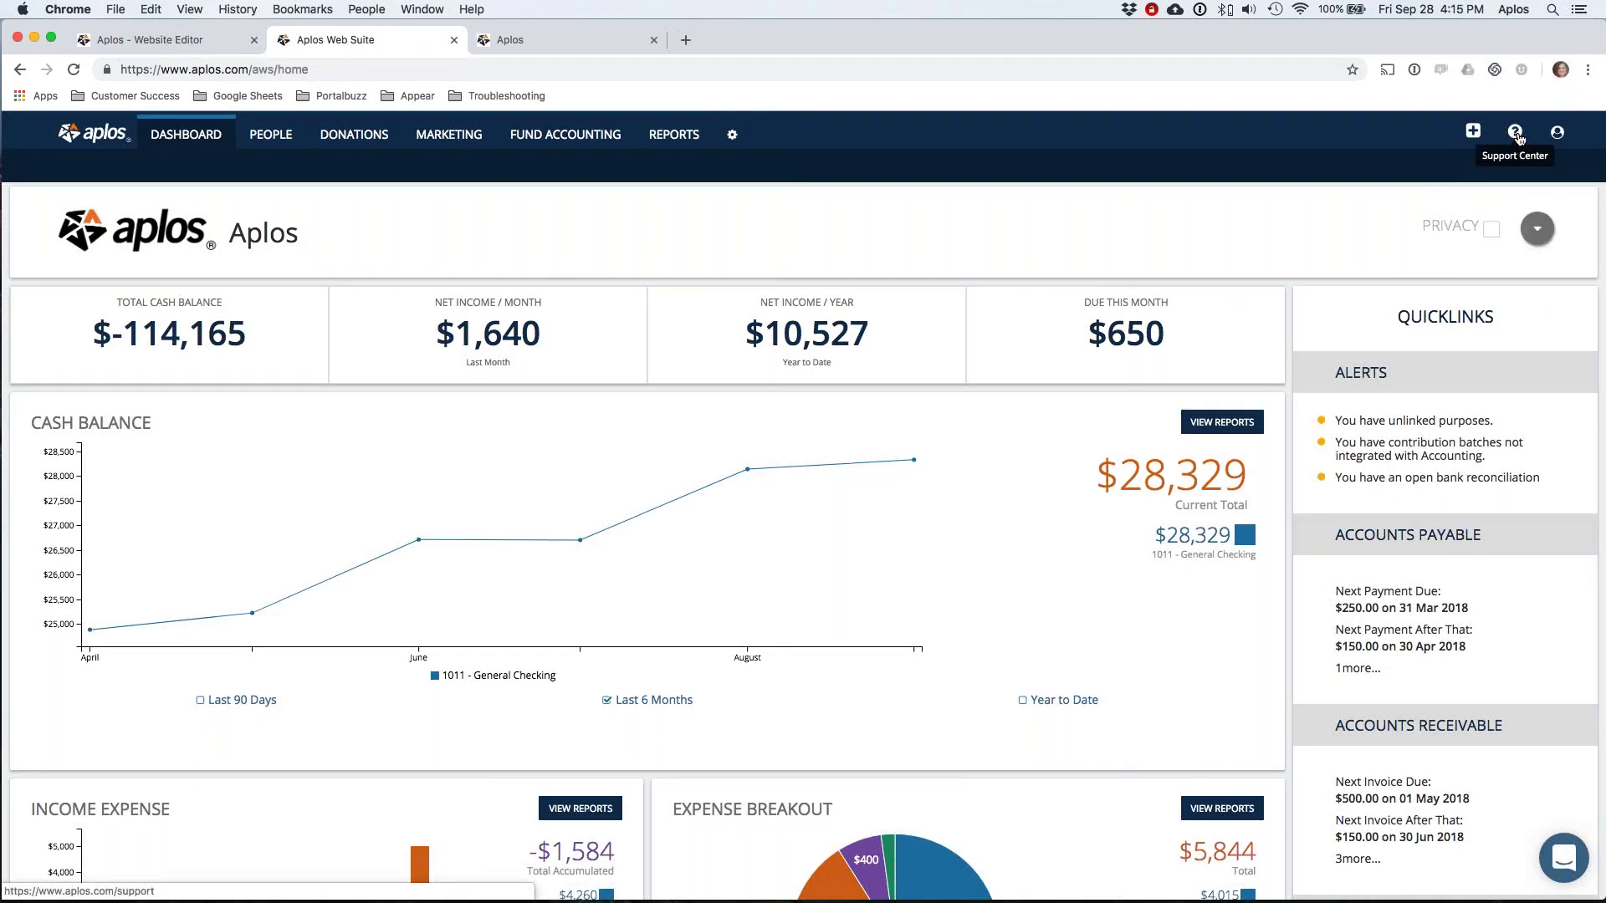
pyautogui.click(1566, 858)
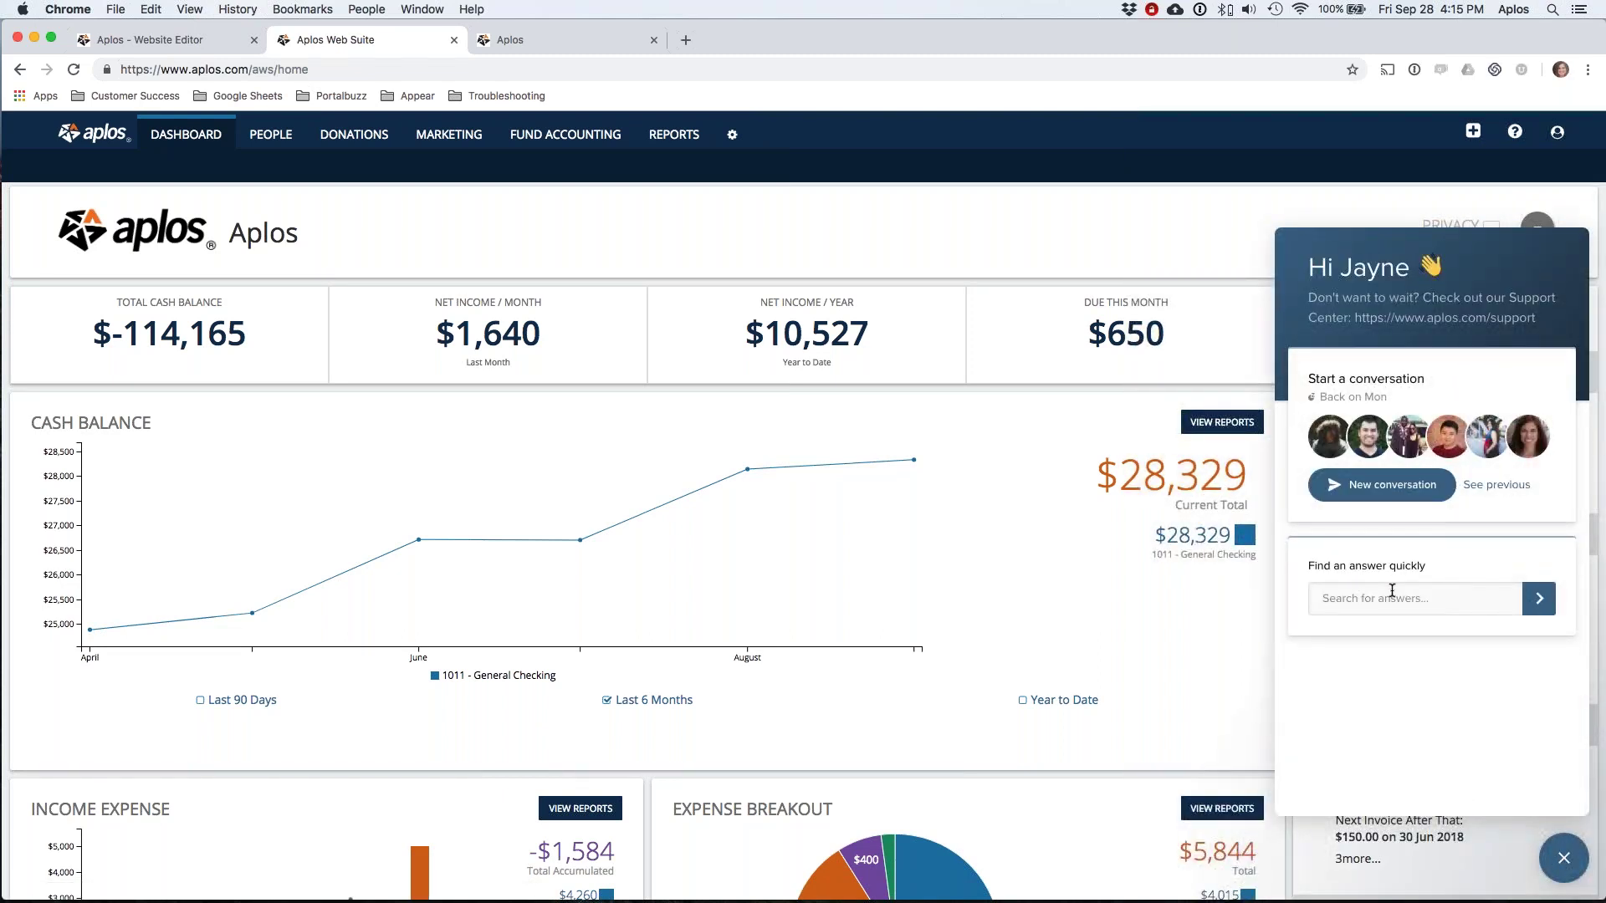
pyautogui.click(1564, 858)
pyautogui.moveTo(856, 427)
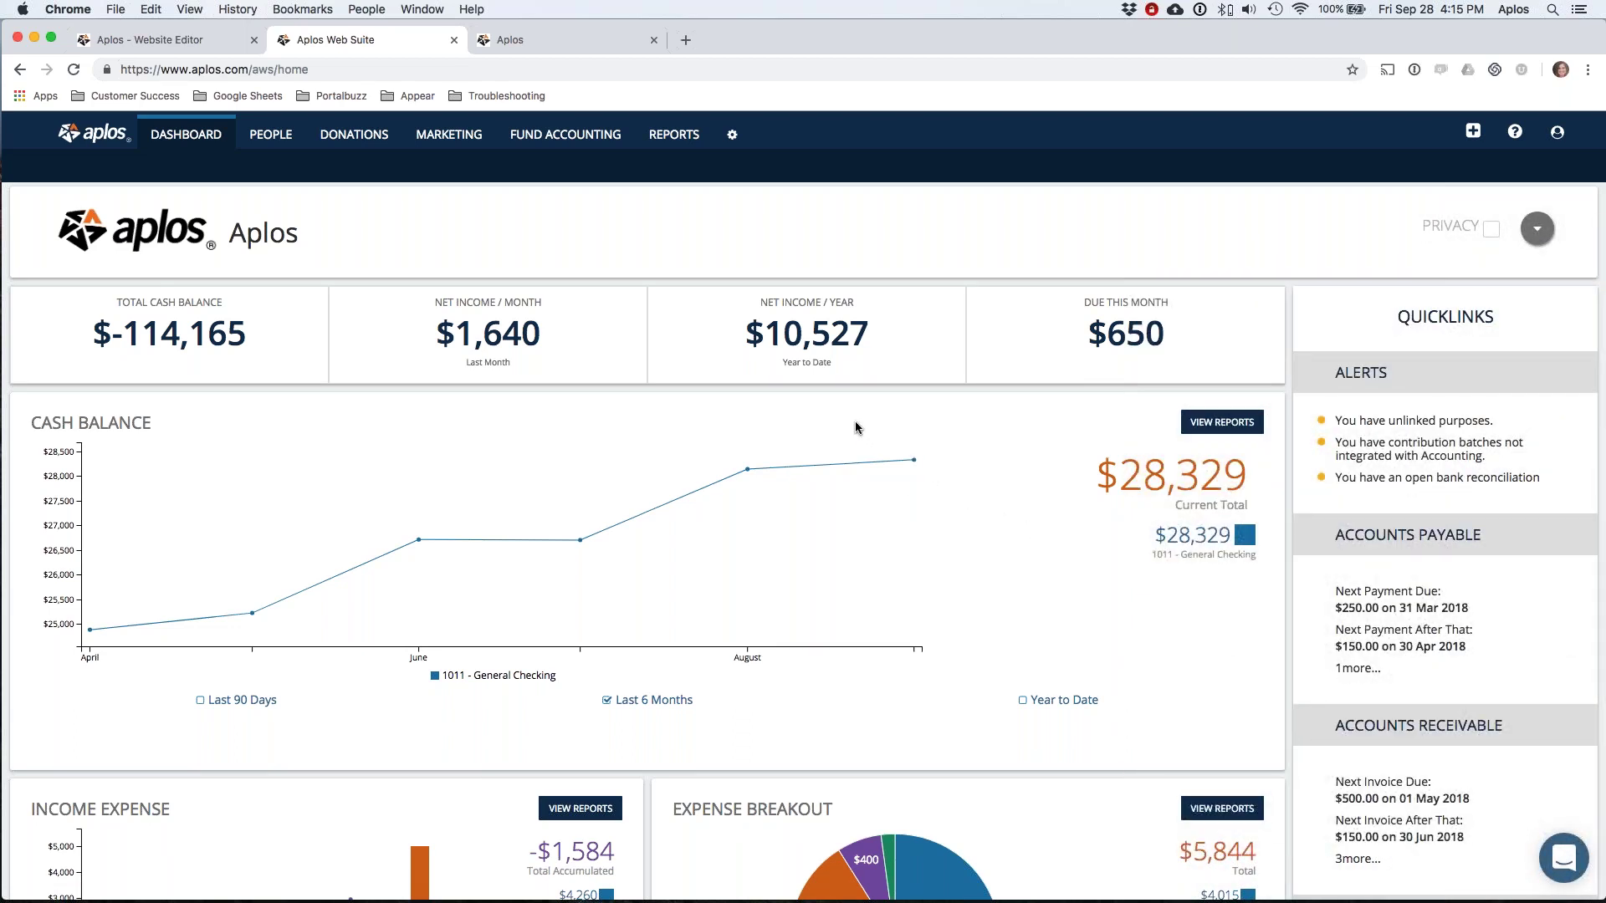